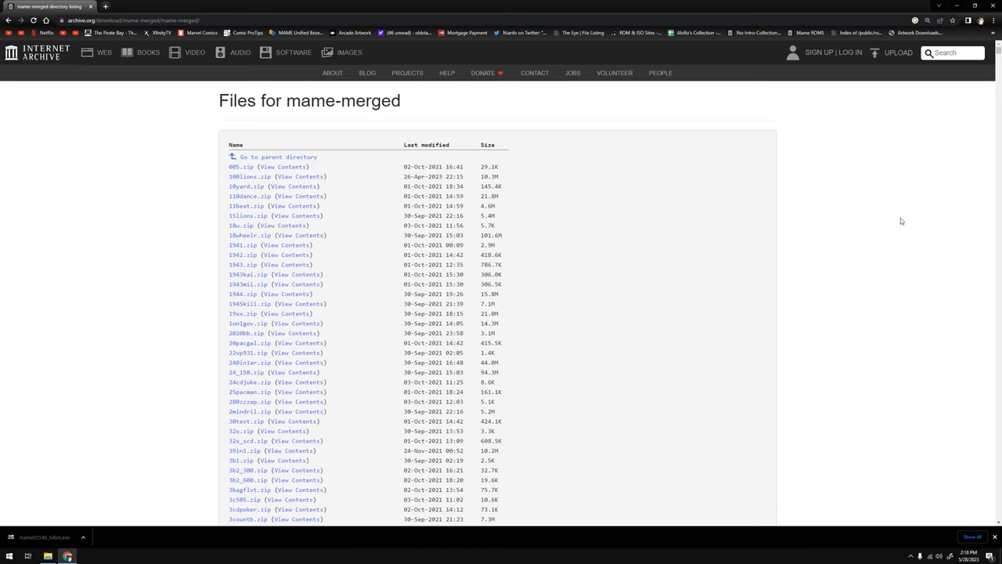
# - Search the mame-merged file listing for "mk" and advance through the matches to the mk.zip entry
pyautogui.scroll(-8, 752, 365)
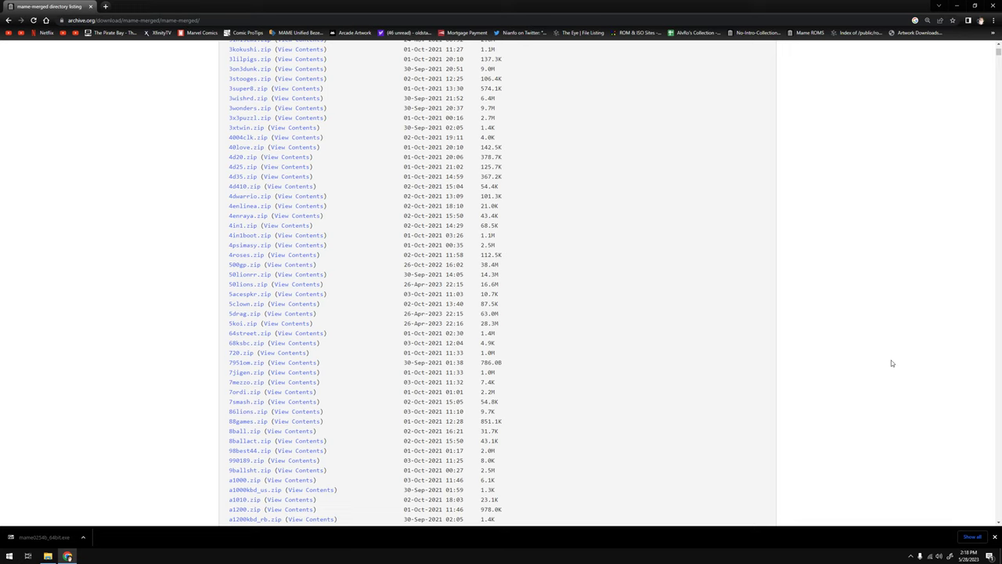
pyautogui.hotkey('ctrl', 'f')
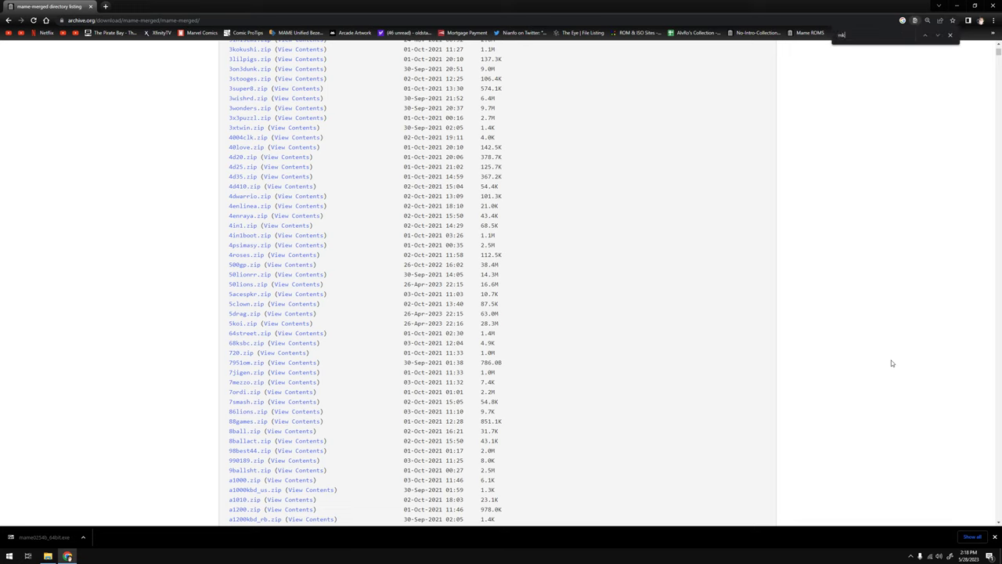
pyautogui.click(939, 35)
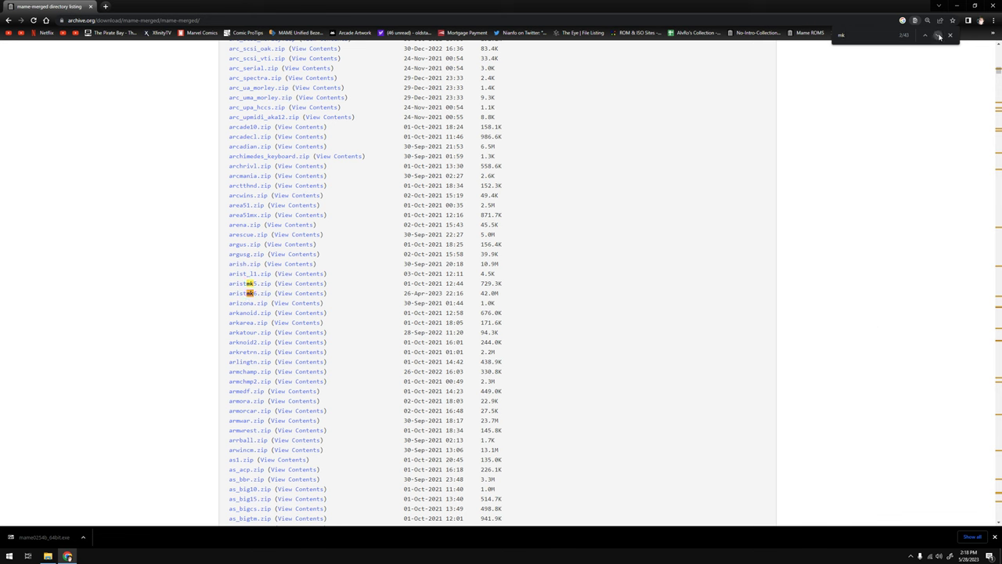
pyautogui.click(940, 35)
pyautogui.click(939, 35)
pyautogui.click(940, 35)
pyautogui.click(939, 35)
pyautogui.click(940, 36)
pyautogui.click(939, 35)
pyautogui.click(940, 35)
pyautogui.click(939, 35)
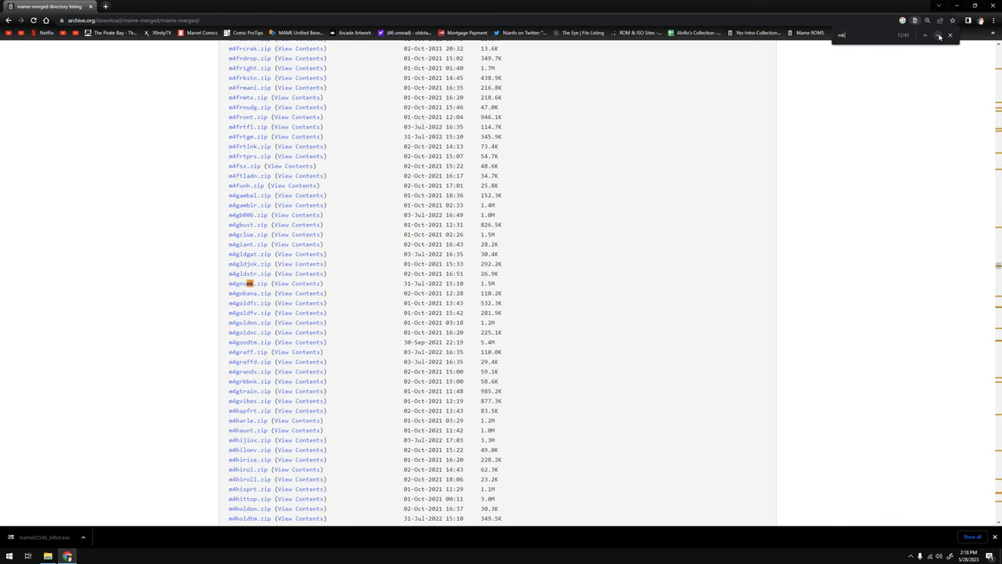
pyautogui.click(939, 36)
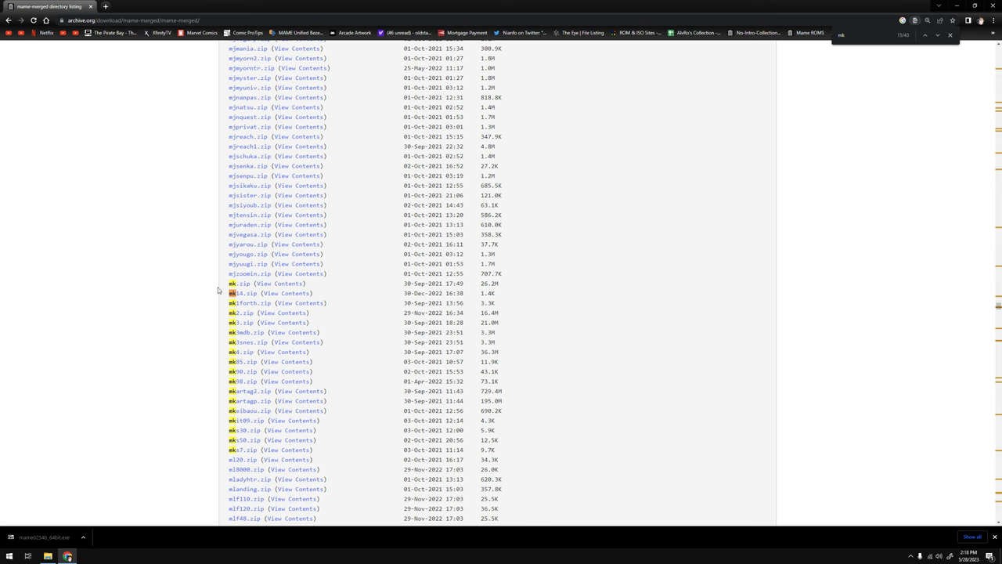
# - Download mk.zip and save it in the roms folder inside mame0254b_64bit on the Desktop
pyautogui.click(234, 287)
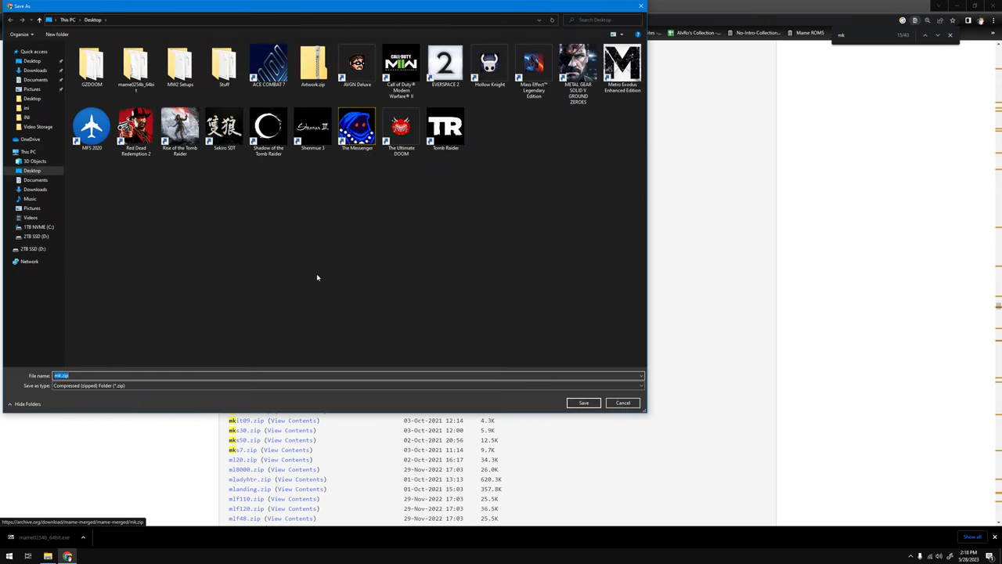
pyautogui.doubleClick(141, 89)
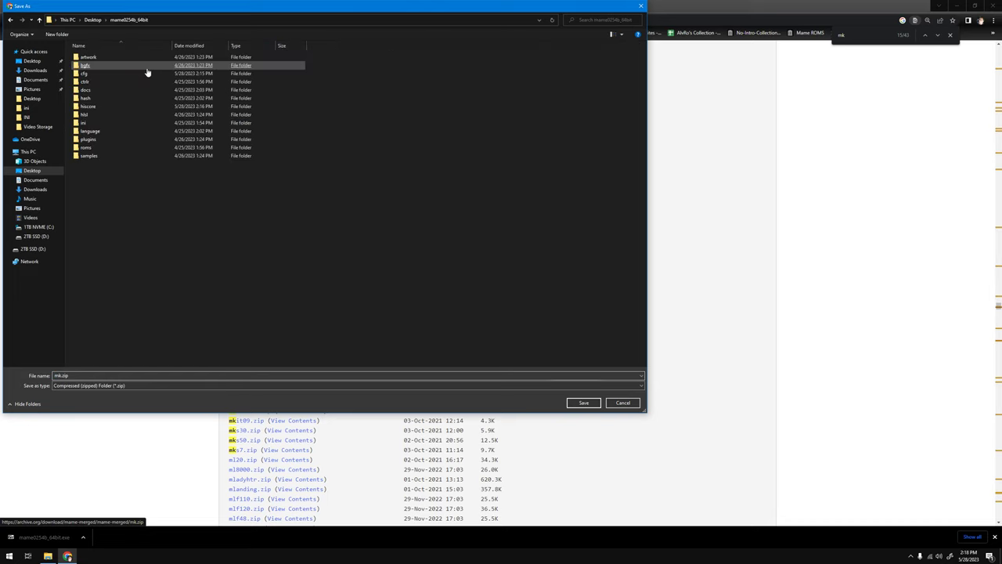
pyautogui.doubleClick(88, 149)
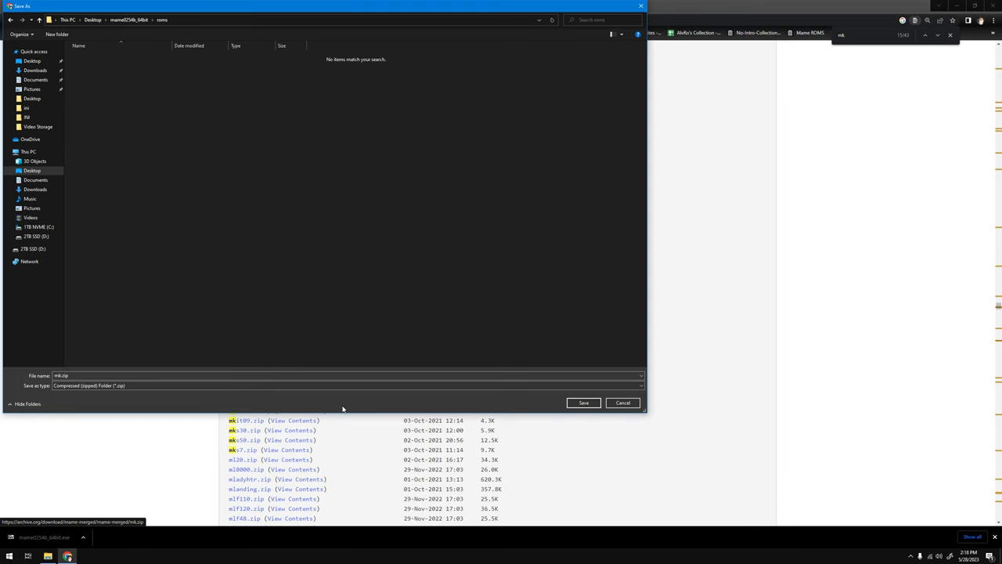
pyautogui.click(581, 402)
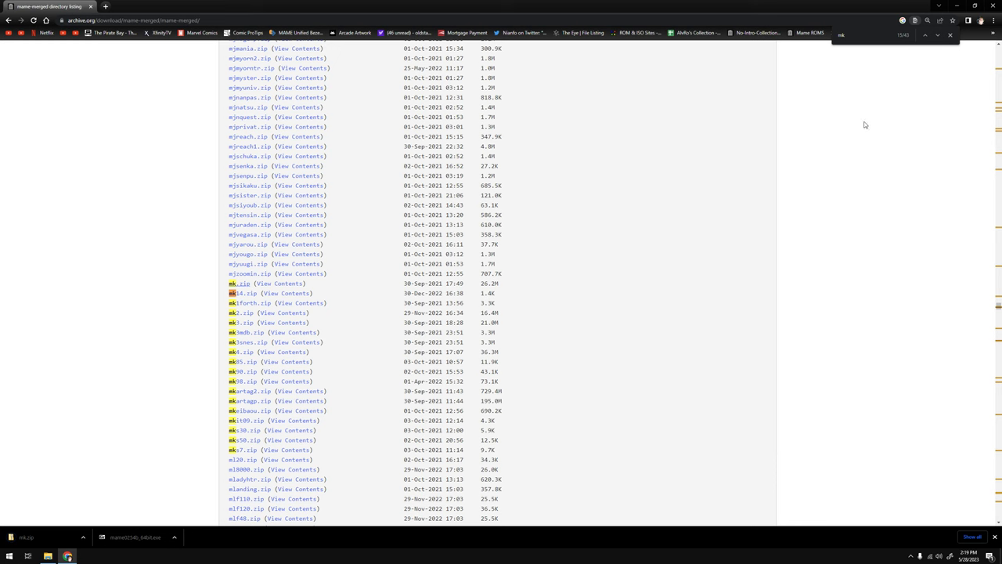
# - Minimize the browser and launch MAME from its desktop shortcut
pyautogui.click(957, 6)
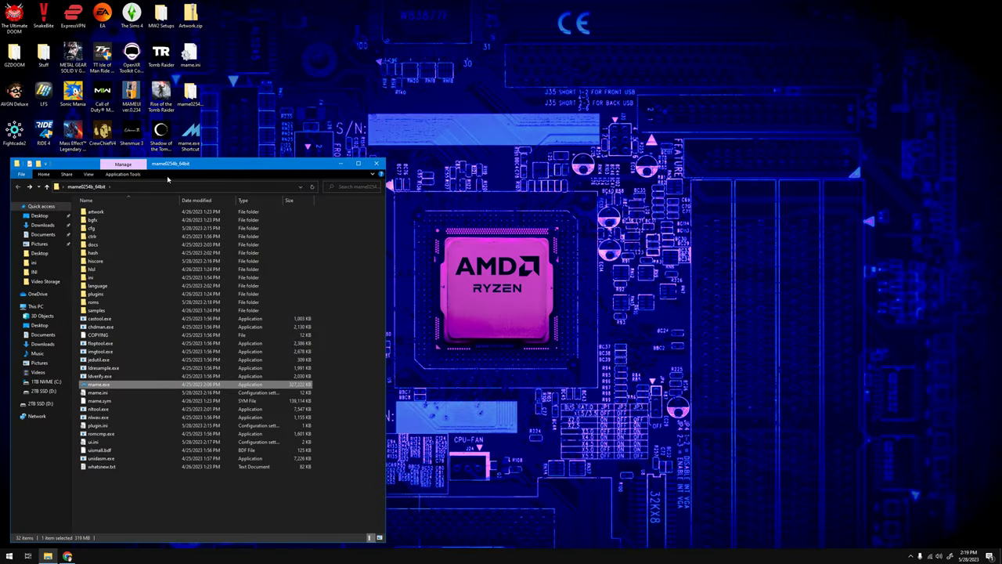
pyautogui.doubleClick(191, 134)
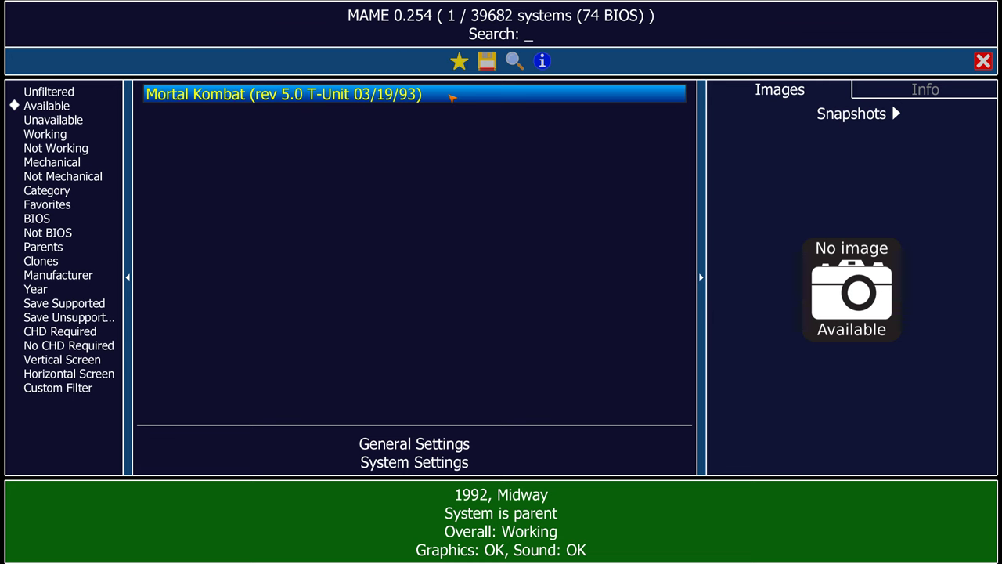
# - Turn Bilinear Filtering off in the general video options and return to the general settings
pyautogui.click(433, 444)
pyautogui.click(433, 444)
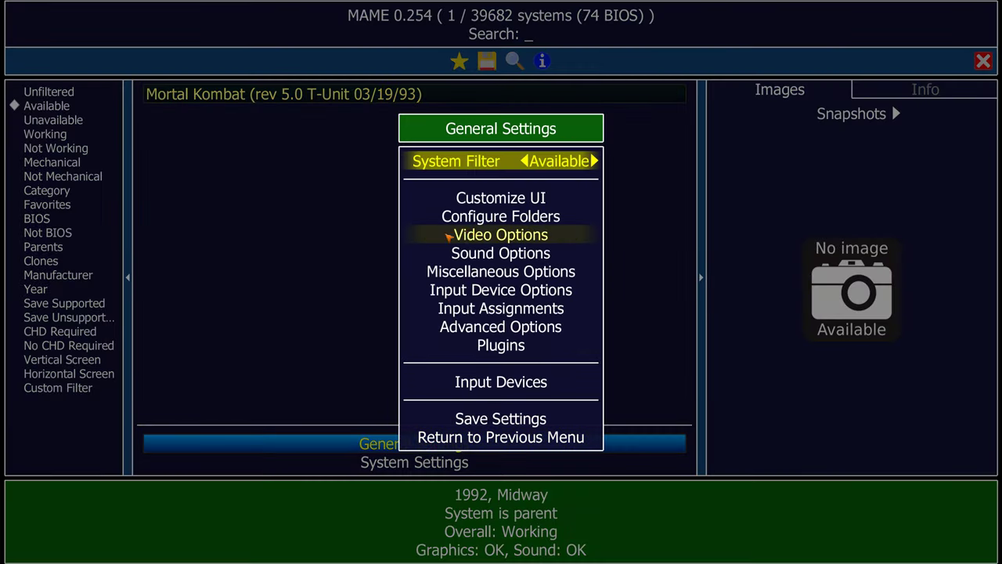
pyautogui.click(472, 235)
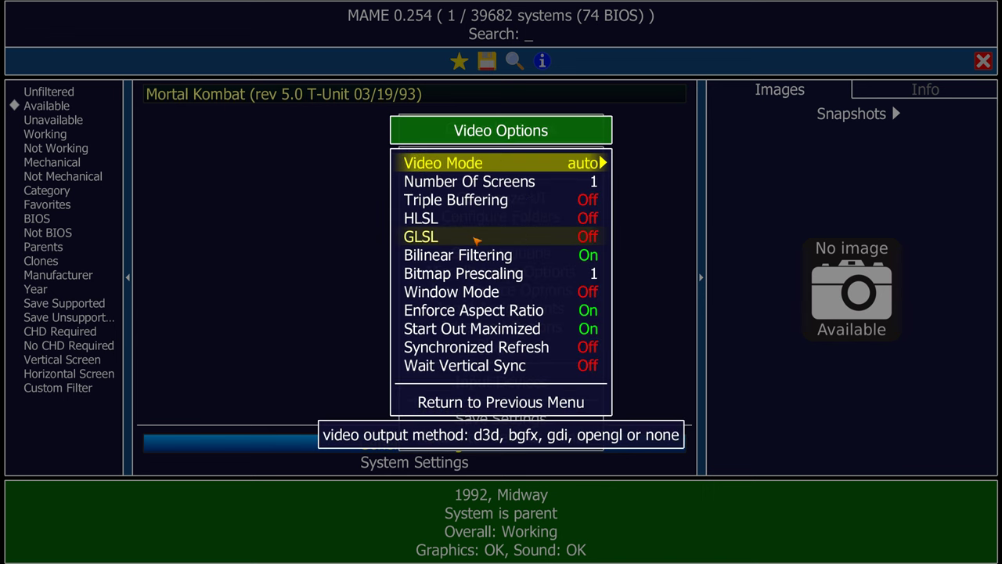
pyautogui.click(553, 259)
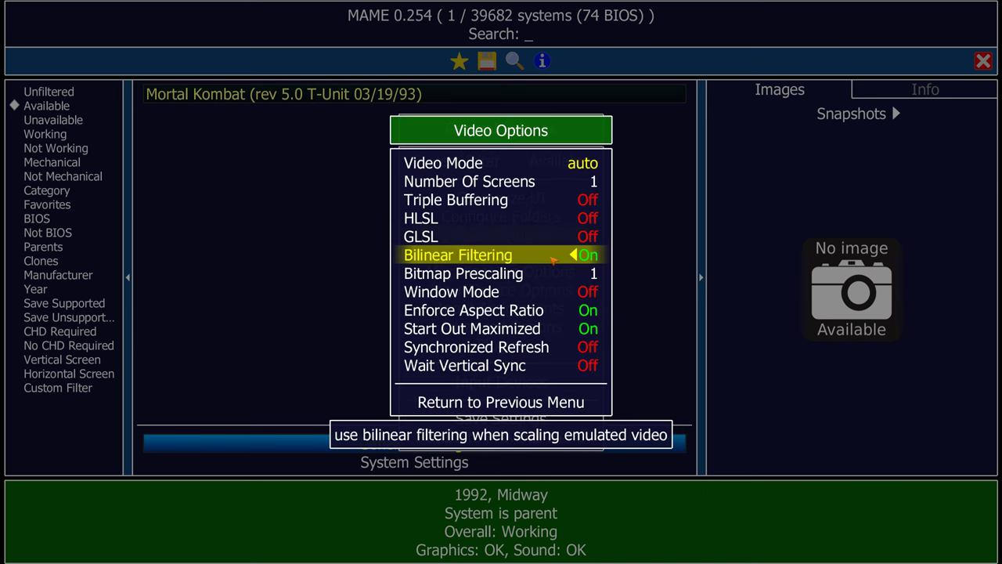
pyautogui.press('Left')
pyautogui.press('Right')
pyautogui.press('Left')
pyautogui.press('Down')
pyautogui.press('Down')
pyautogui.press('Down')
pyautogui.press('Down')
pyautogui.press('Down')
pyautogui.press('Down')
pyautogui.press('Down')
pyautogui.press('Down')
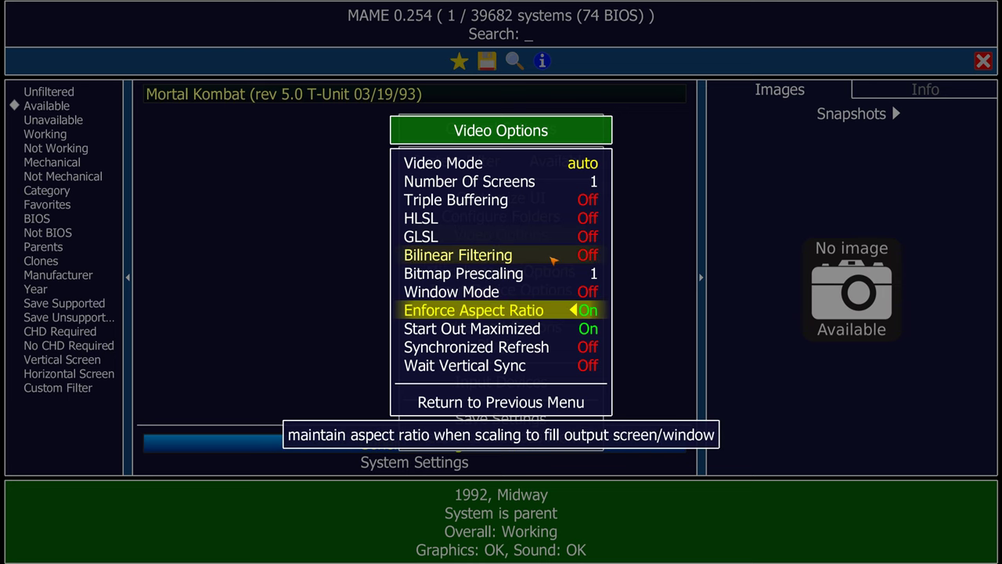
pyautogui.press('Up')
pyautogui.press('Return')
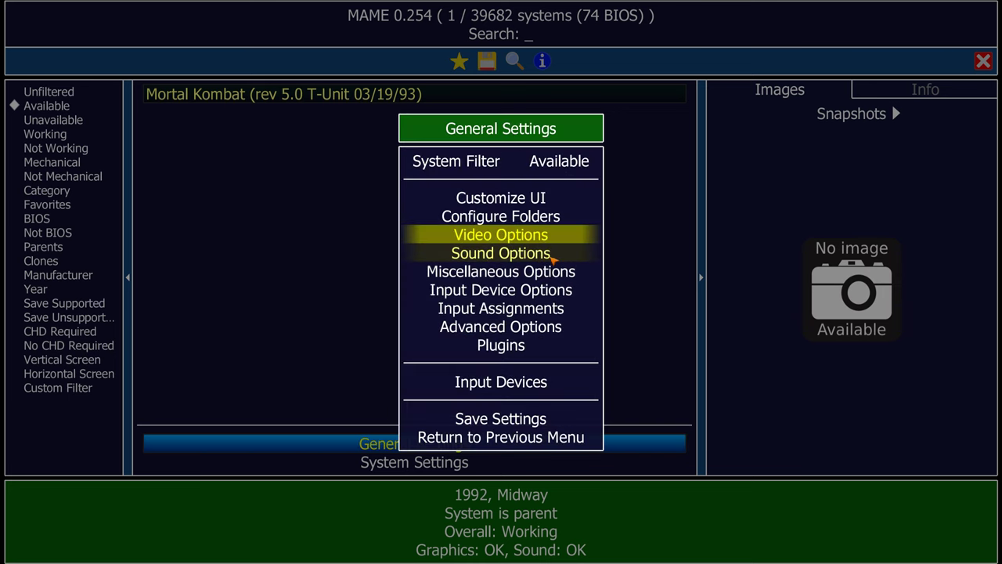
# - Save the general settings and return to the system list
pyautogui.press('Down')
pyautogui.press('Down')
pyautogui.press('Down')
pyautogui.press('Down')
pyautogui.press('Down')
pyautogui.press('Down')
pyautogui.press('Down')
pyautogui.press('Down')
pyautogui.press('Down')
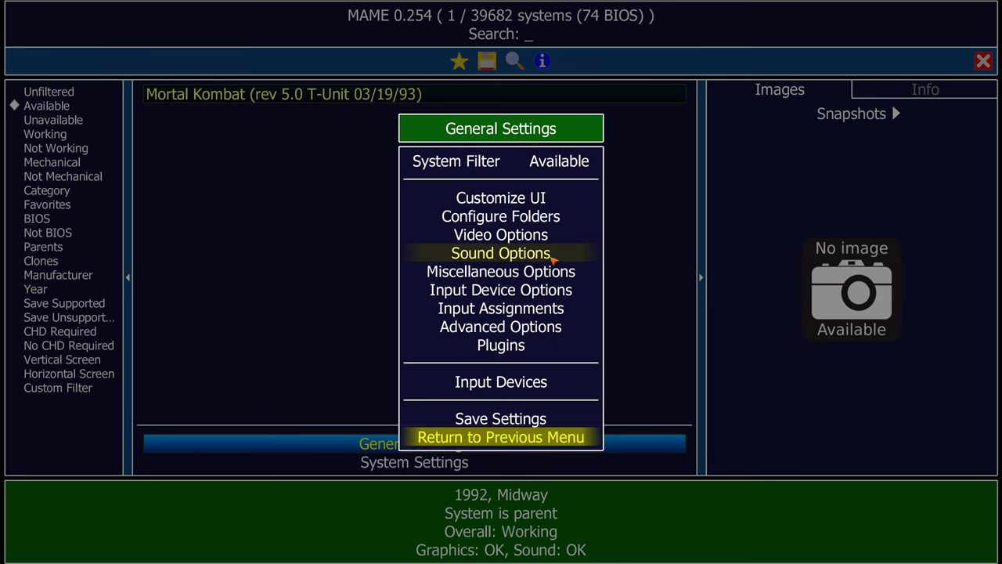
pyautogui.press('Up')
pyautogui.press('Return')
pyautogui.press('Down')
pyautogui.press('Return')
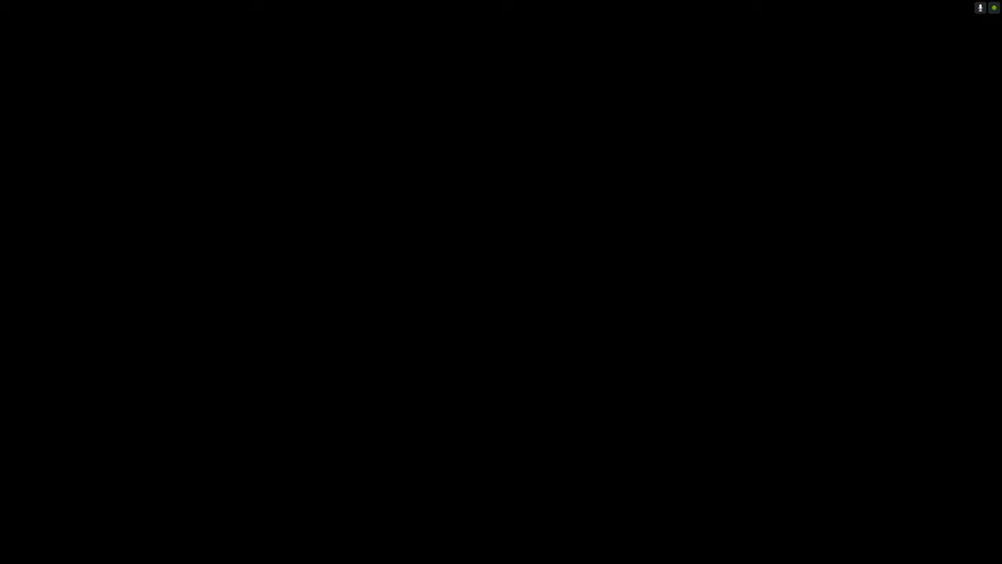
# - Launch Mortal Kombat, lower the master volume to -30 dB and continue past the startup screen
pyautogui.press('Return')
pyautogui.press('=')
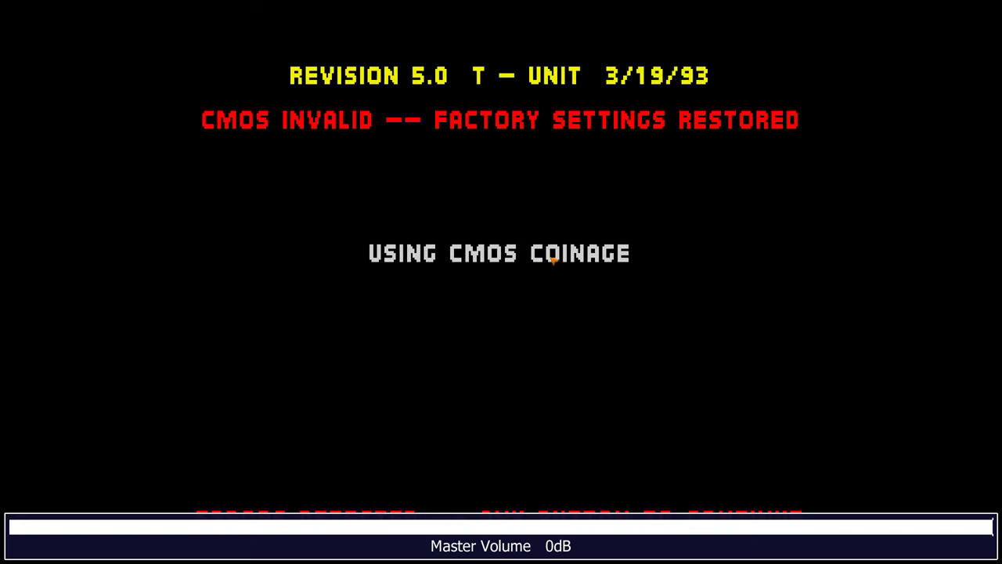
pyautogui.press('-')
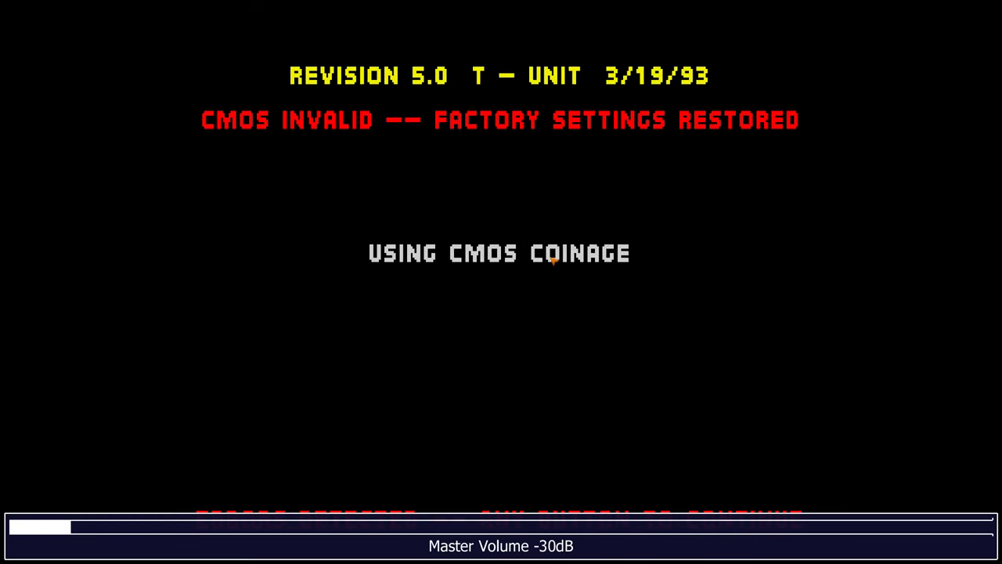
pyautogui.press('=')
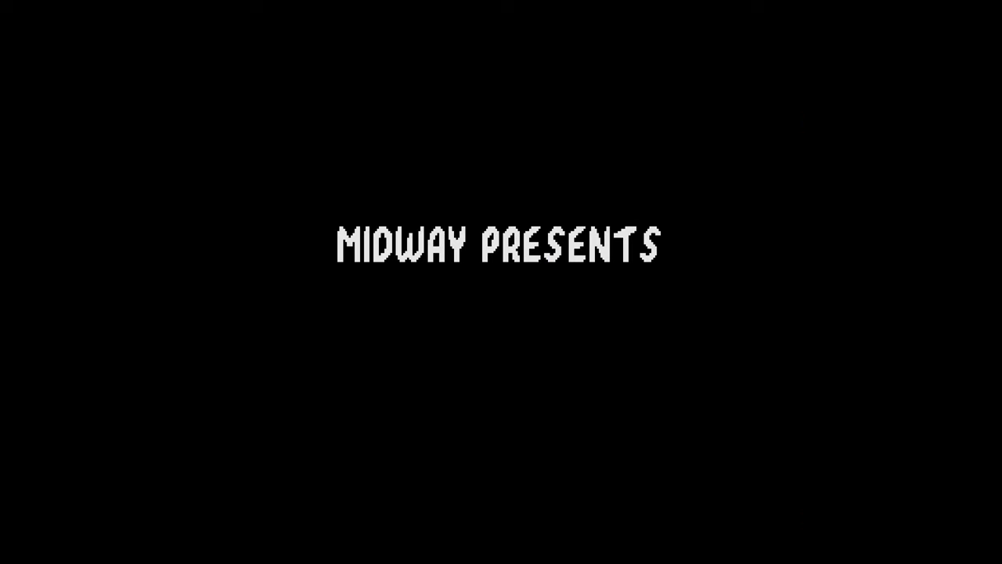
# - Insert two coins and start a one-player game to view the unfiltered fighter selection graphics, then exit the game
pyautogui.press('5')
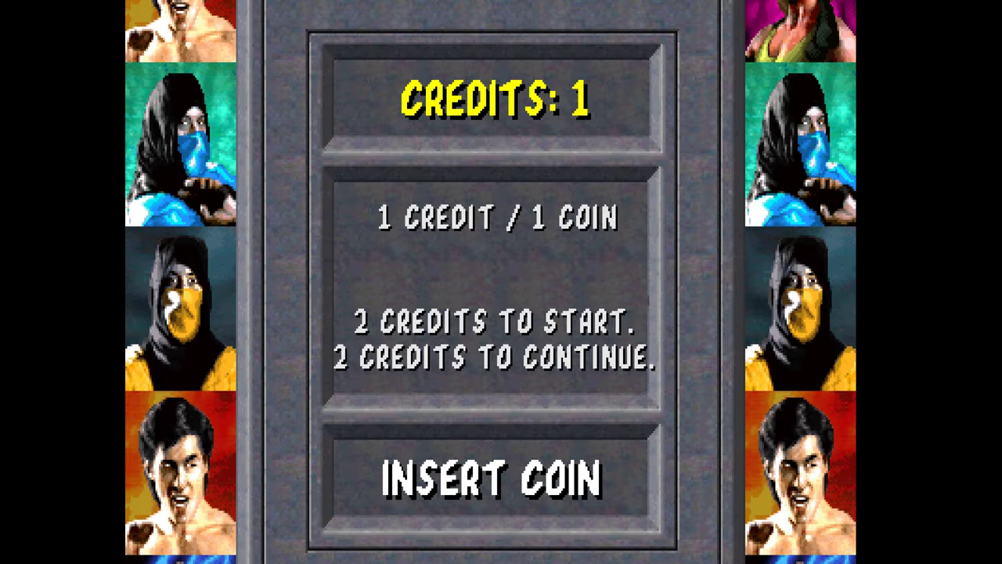
pyautogui.press('5')
pyautogui.press('1')
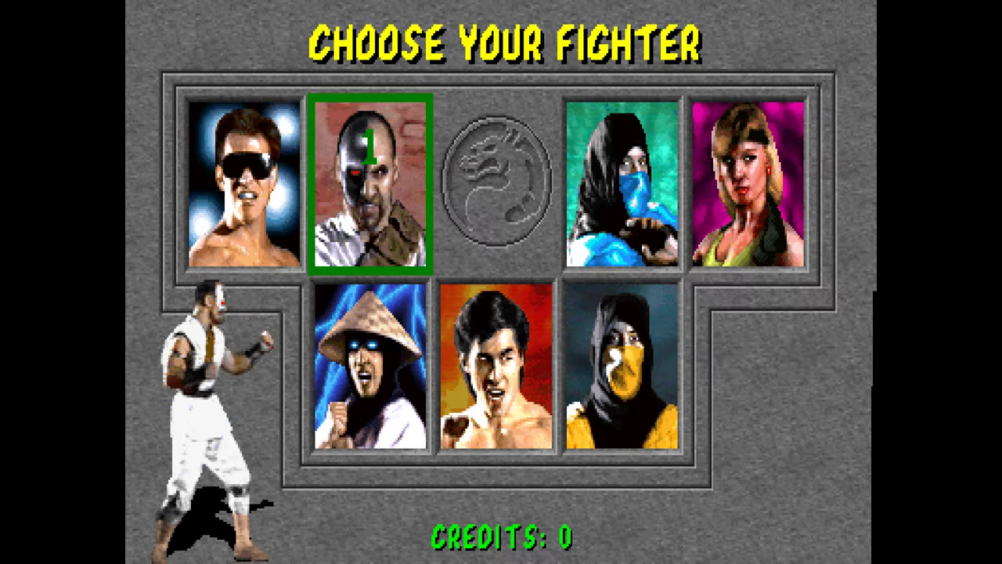
pyautogui.press('Escape')
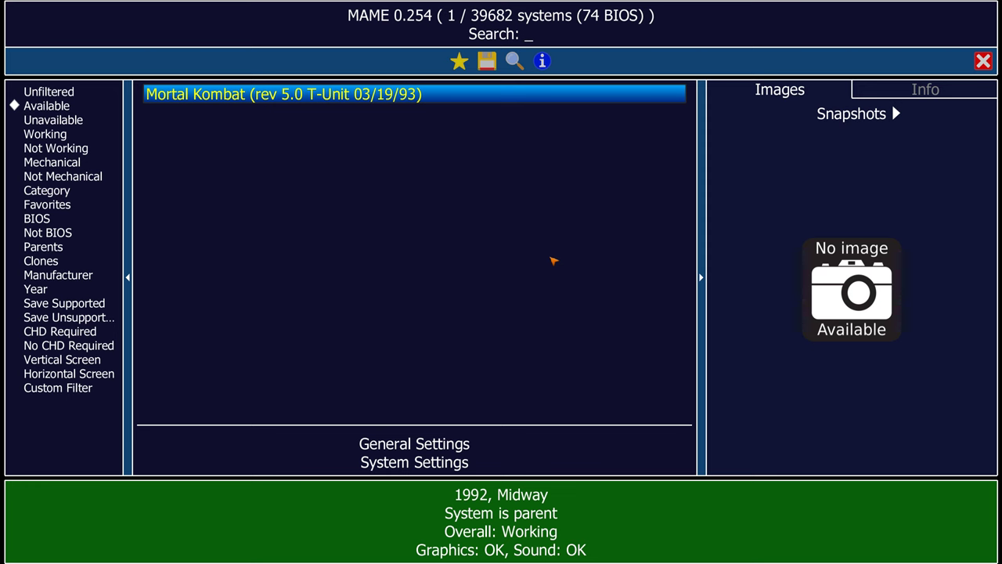
# - Turn Bilinear Filtering on in the general video options and save the settings
pyautogui.click(444, 430)
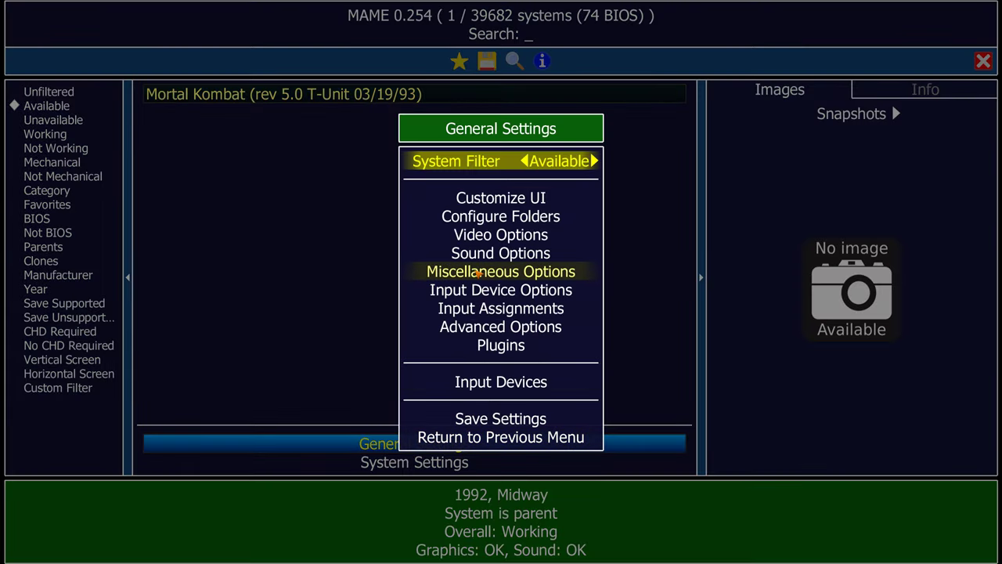
pyautogui.click(487, 236)
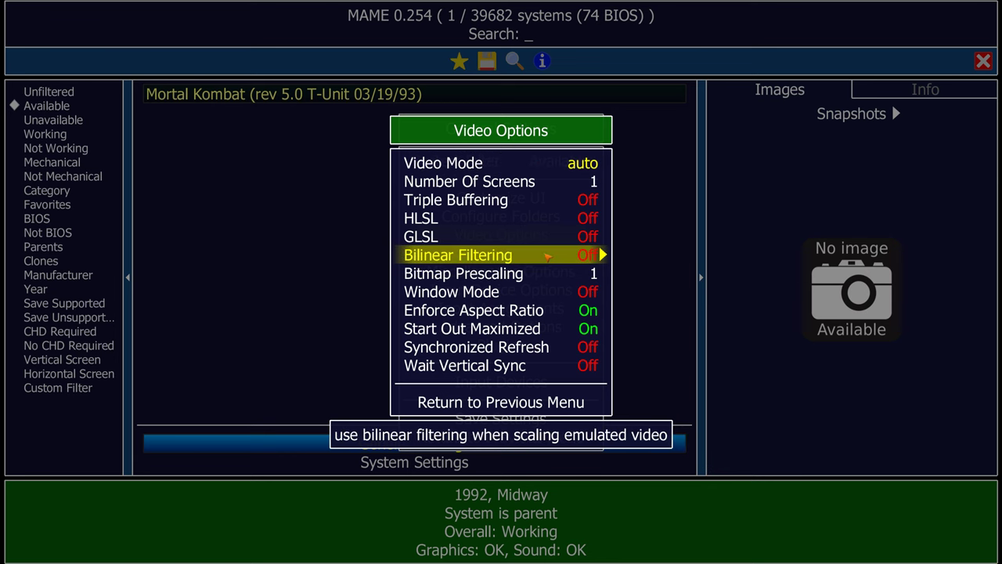
pyautogui.press('Right')
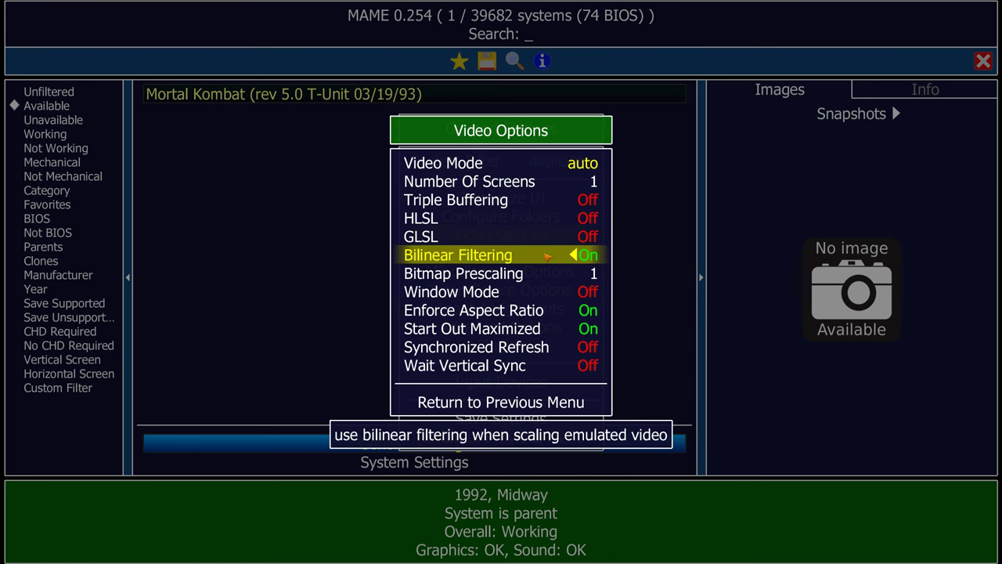
pyautogui.click(507, 401)
pyautogui.click(499, 422)
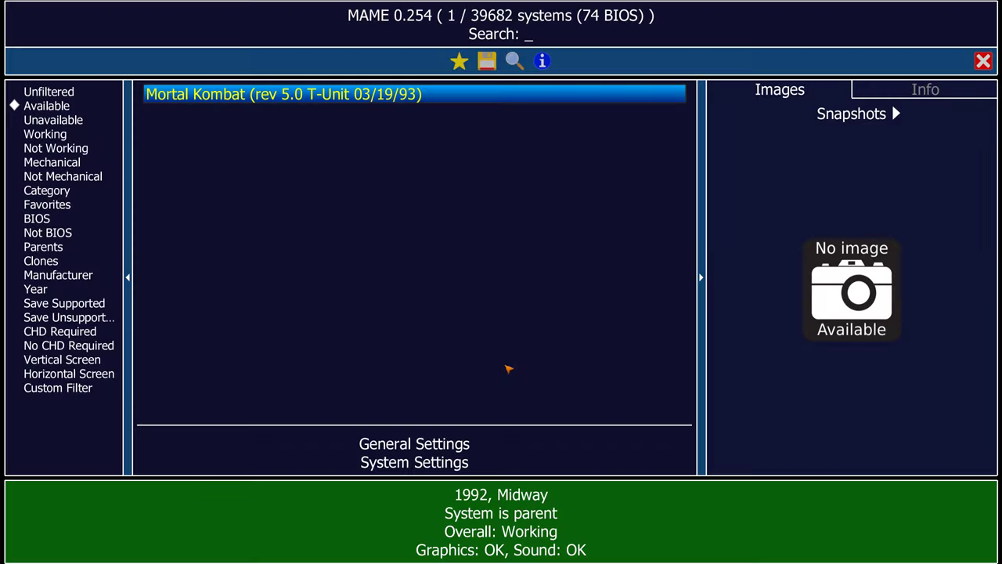
# - Relaunch Mortal Kombat with coins inserted, view the fighter selection graphics with bilinear filtering, and exit the game
pyautogui.press('Return')
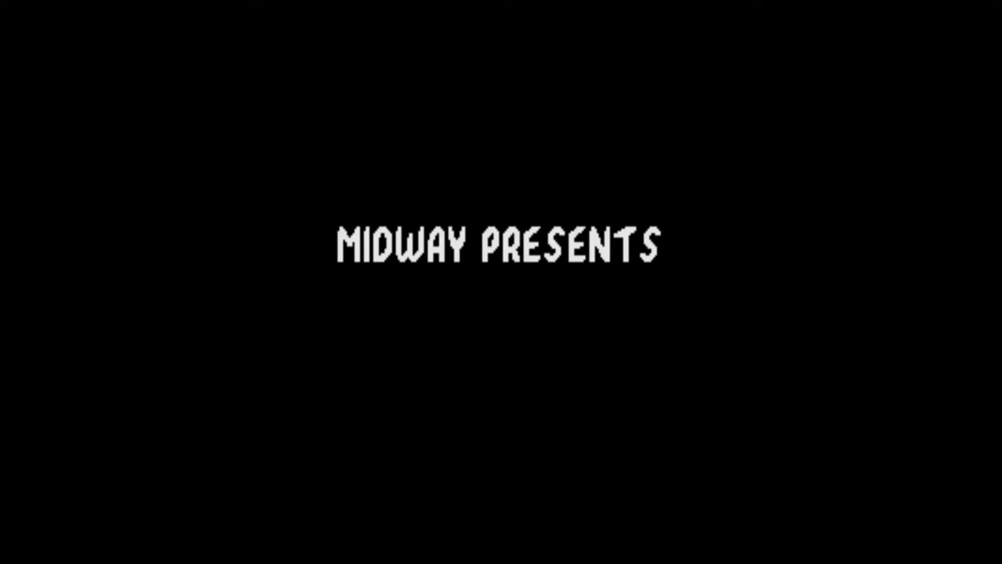
pyautogui.press('5')
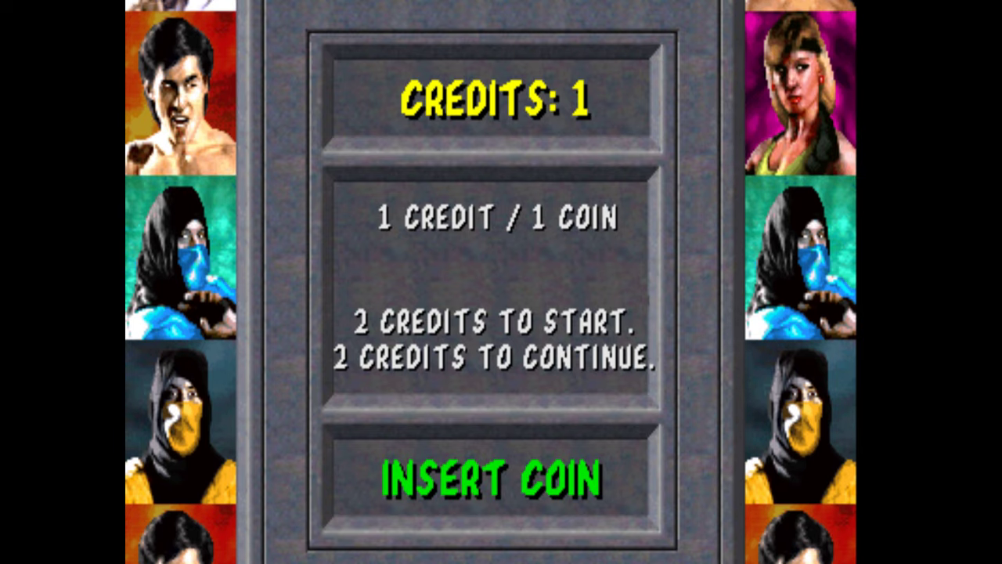
pyautogui.press('1')
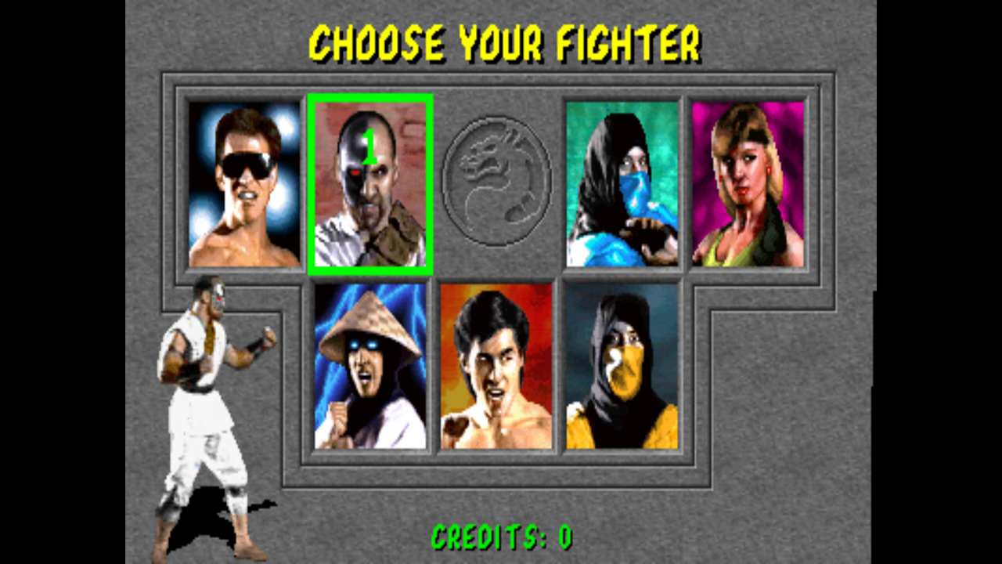
pyautogui.press('Escape')
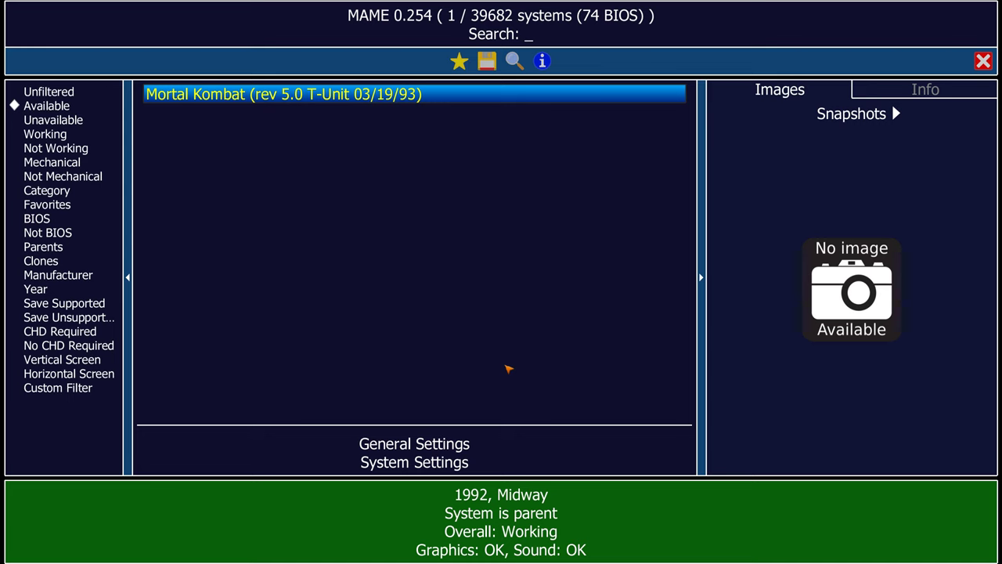
# - Set Video Mode to bgfx in the general video options
pyautogui.click(417, 447)
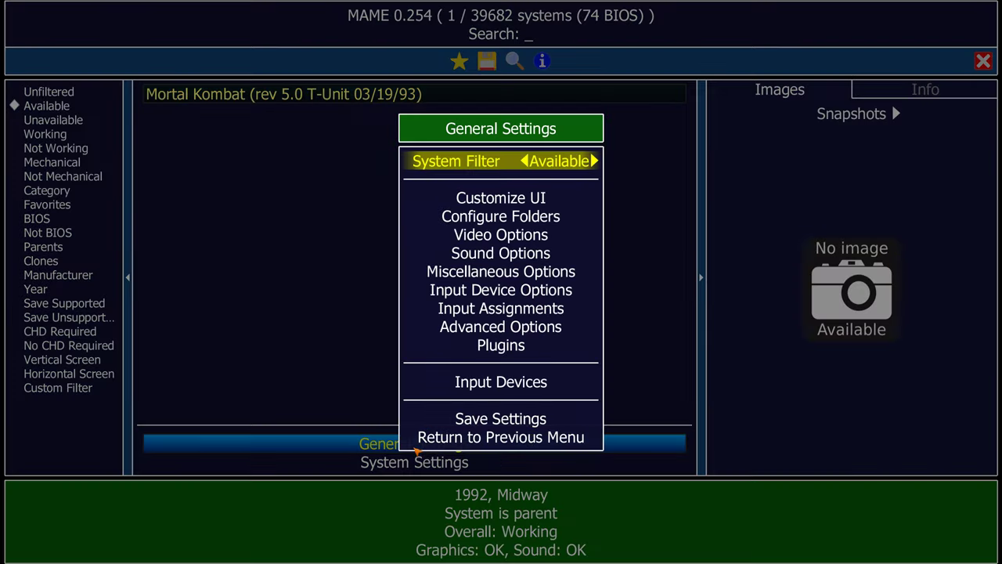
pyautogui.click(521, 239)
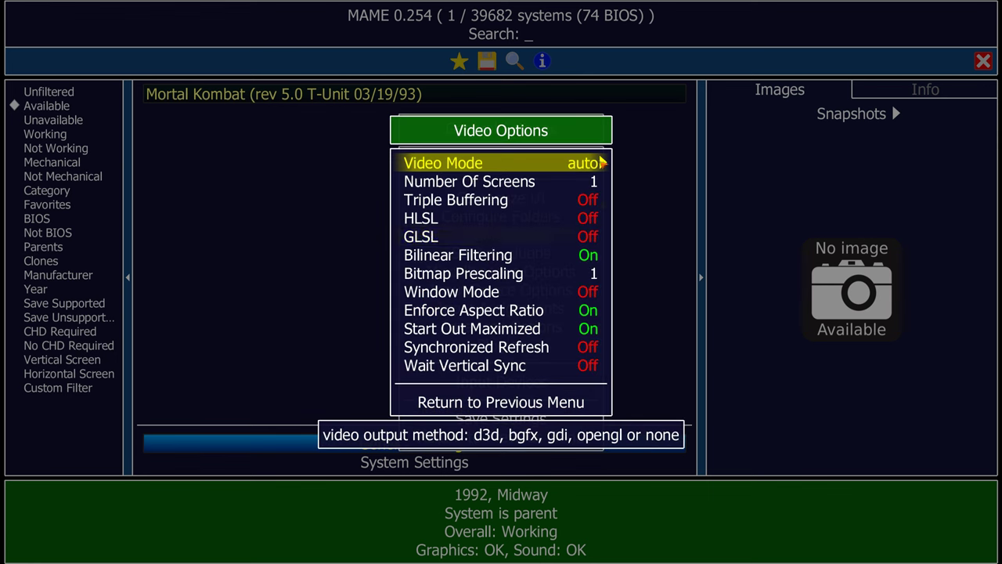
pyautogui.press('Right')
pyautogui.press('Right')
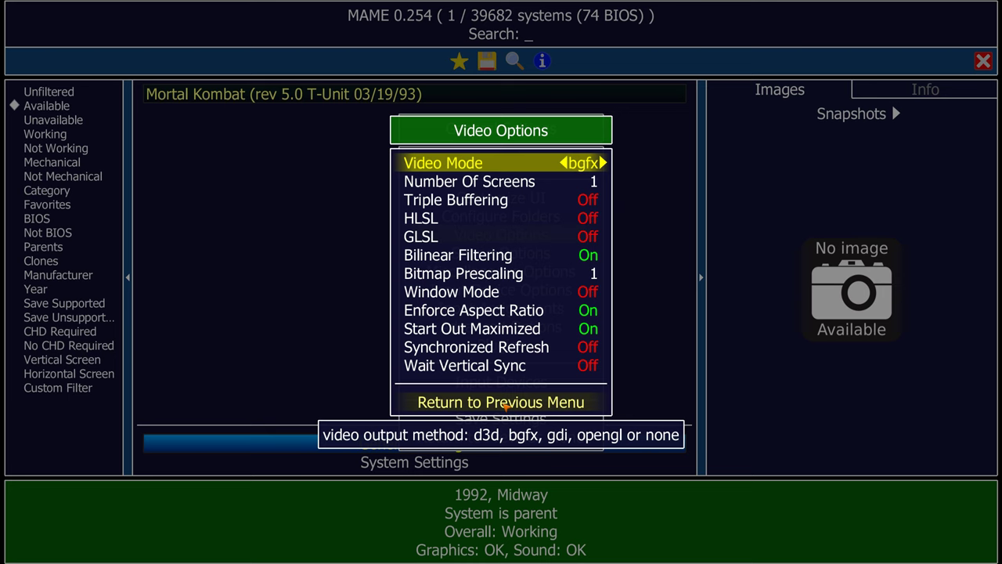
# - Save the general settings with the bgfx video mode and return to the system list
pyautogui.click(505, 403)
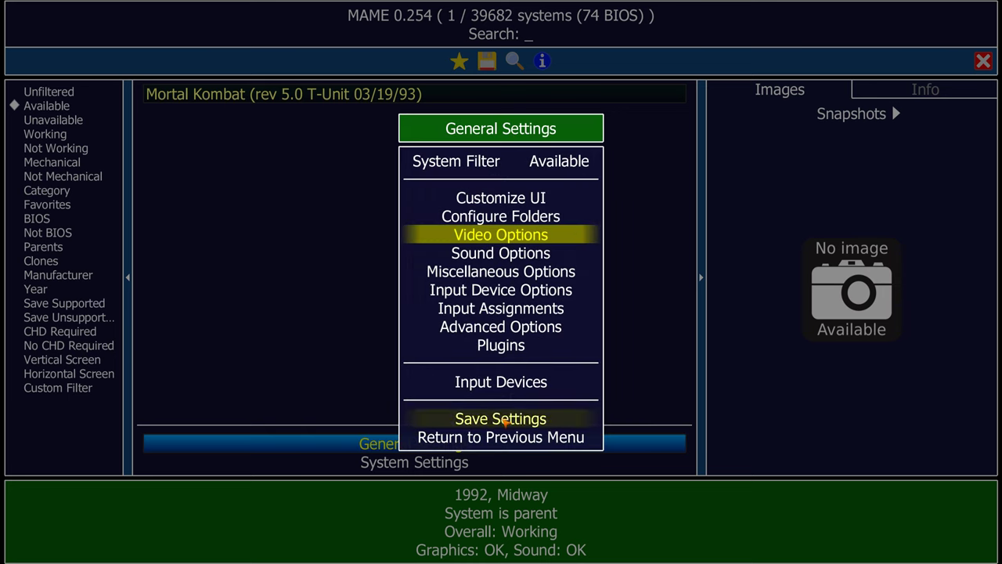
pyautogui.click(505, 421)
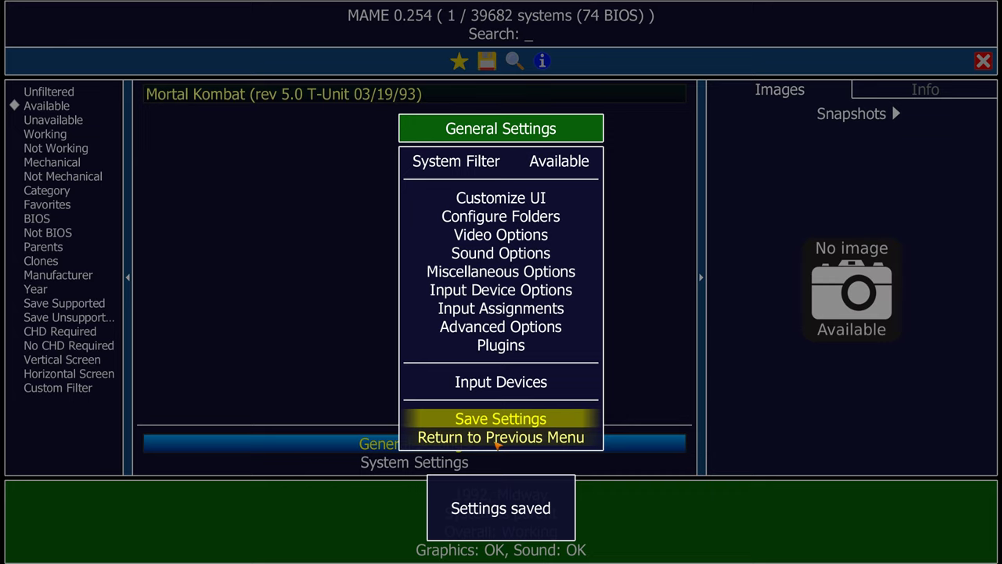
pyautogui.click(498, 437)
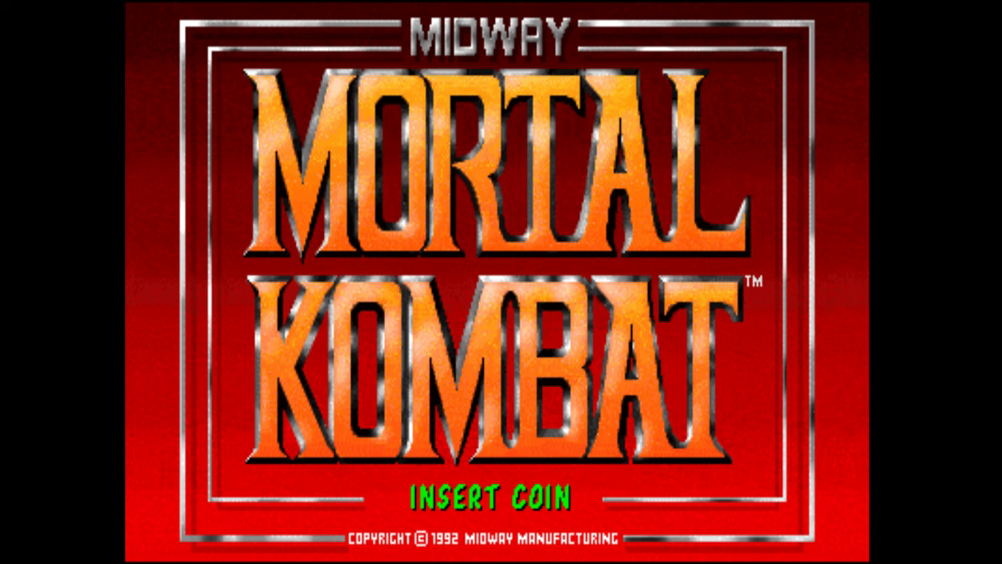
# - Open the Slider Controls in the running Mortal Kombat game and go to the Window 0, Screen 0 Effect setting
pyautogui.press('Tab')
pyautogui.press('Down')
pyautogui.press('Down')
pyautogui.press('Down')
pyautogui.press('Down')
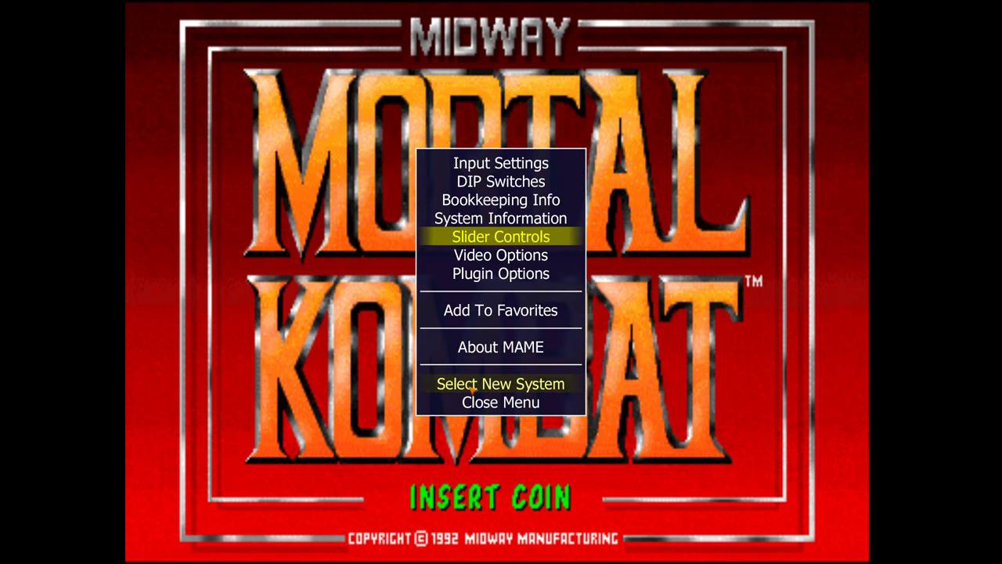
pyautogui.press('Return')
pyautogui.press('Down')
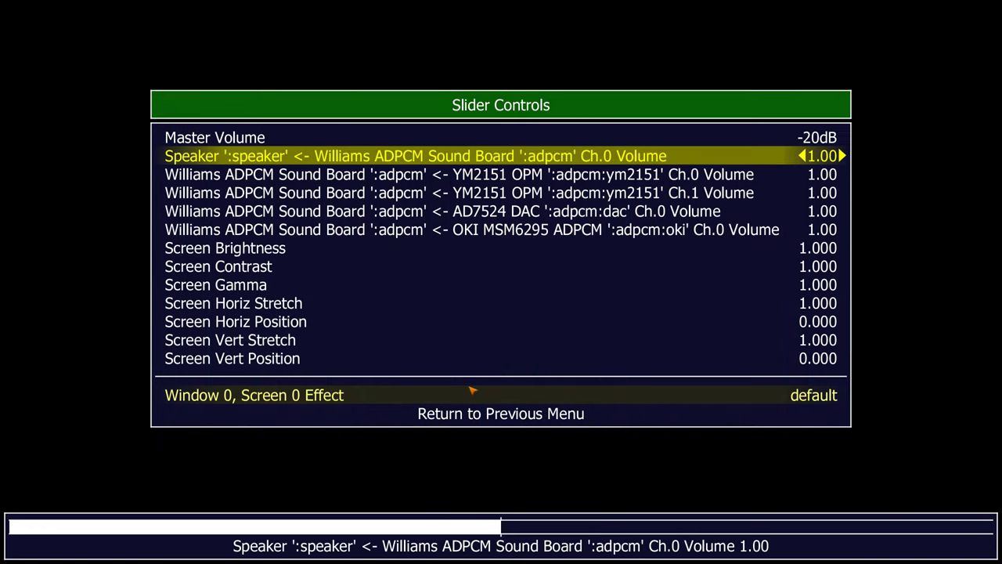
pyautogui.press('Down')
pyautogui.press('Down')
pyautogui.press('Down')
pyautogui.press('Down')
pyautogui.press('Down')
pyautogui.press('Down')
pyautogui.press('Down')
pyautogui.press('Down')
pyautogui.press('Down')
pyautogui.press('Down')
pyautogui.press('Down')
pyautogui.press('Down')
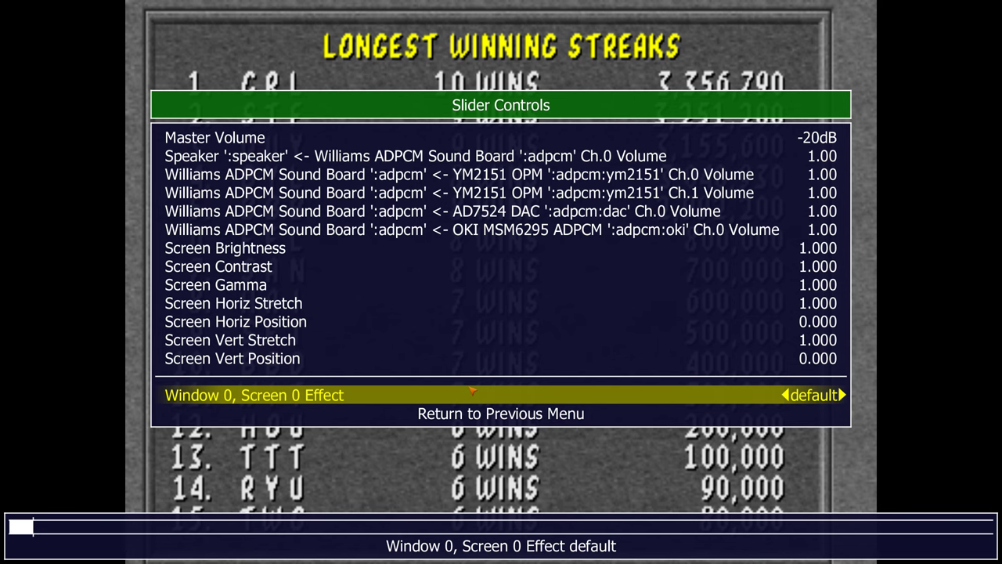
# - Preview Screen 0 Effect options including hq2x and crt-geom-deluxe, set the effect back to default, and close the game's menu
pyautogui.press('Right')
pyautogui.press('Right')
pyautogui.press('Right')
pyautogui.press('Right')
pyautogui.press('Right')
pyautogui.press('Right')
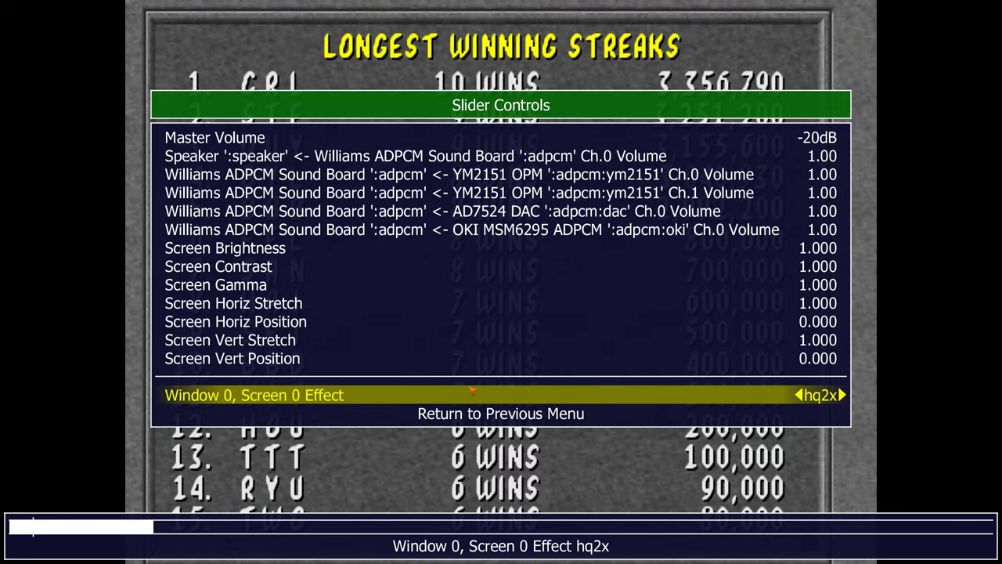
pyautogui.press('Right')
pyautogui.press('Right')
pyautogui.press('Left')
pyautogui.press('Left')
pyautogui.press('Left')
pyautogui.press('Left')
pyautogui.press('Left')
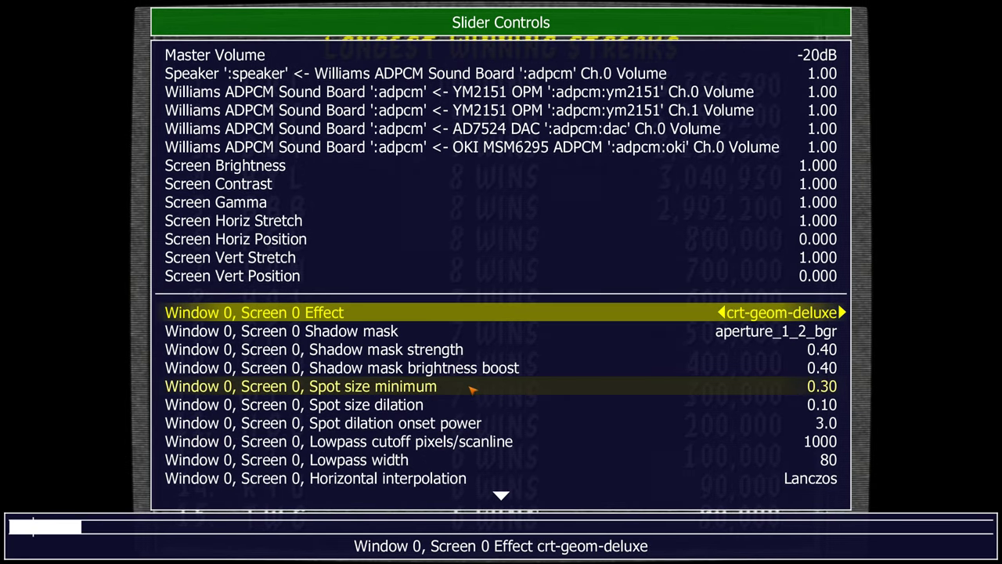
pyautogui.press('Left')
pyautogui.press('Left')
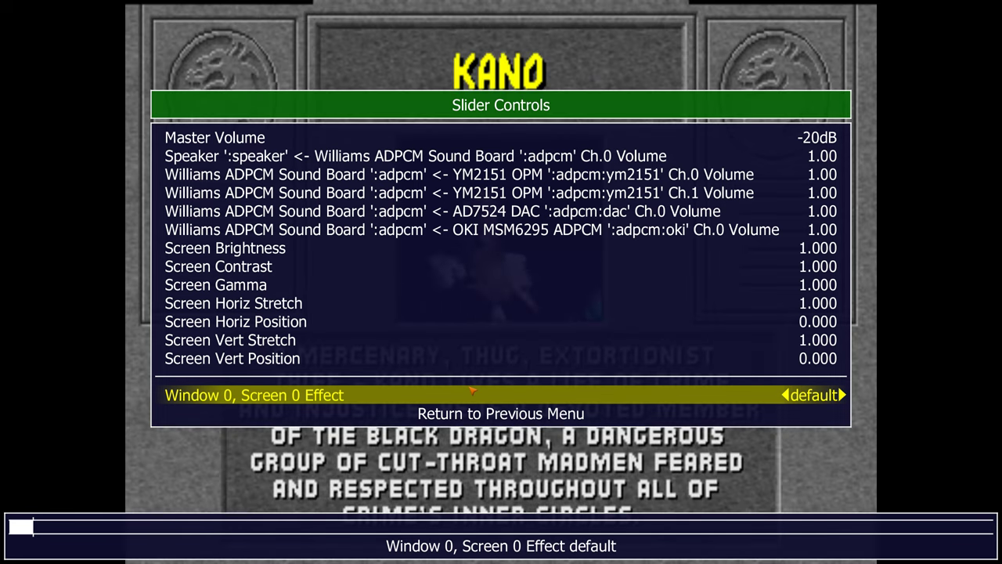
pyautogui.press('Down')
pyautogui.press('Return')
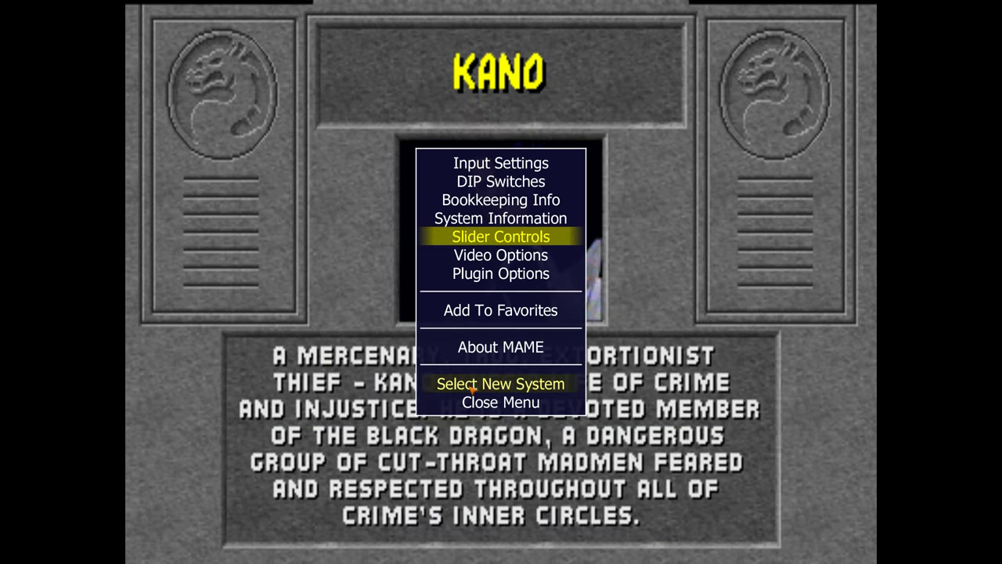
pyautogui.press('Up')
pyautogui.press('Up')
pyautogui.press('Up')
pyautogui.press('Up')
pyautogui.press('Up')
pyautogui.press('Return')
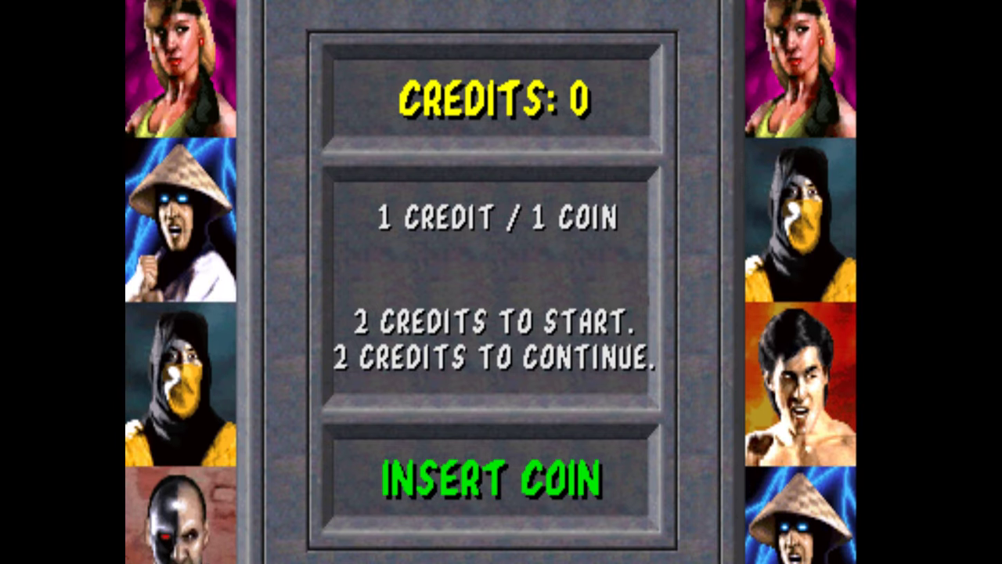
# - Show the on-screen slider display over the running game and bring up the Window 0, Screen 0 Effect slider
pyautogui.press('-')
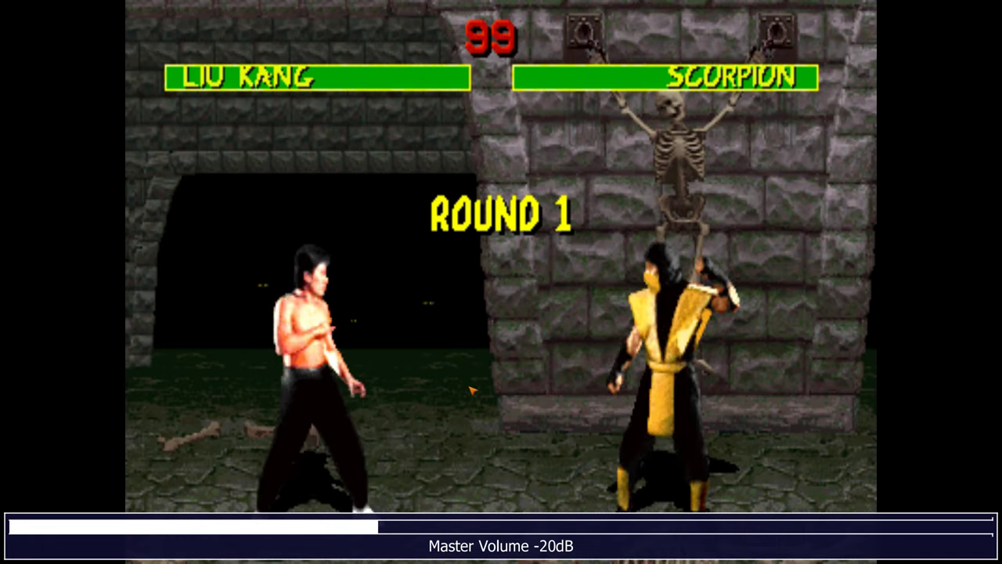
pyautogui.press('Down')
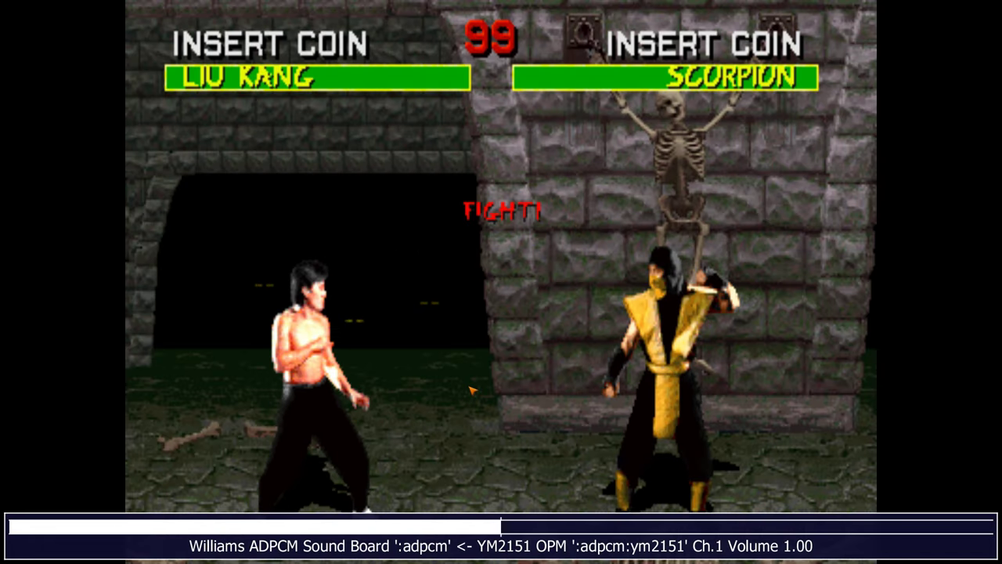
pyautogui.press('Down')
pyautogui.press('Down')
pyautogui.press('Down')
pyautogui.press('Down')
pyautogui.press('Down')
pyautogui.press('Down')
pyautogui.press('Down')
pyautogui.press('Down')
pyautogui.press('Down')
pyautogui.press('Down')
pyautogui.press('Down')
pyautogui.press('Down')
pyautogui.press('Down')
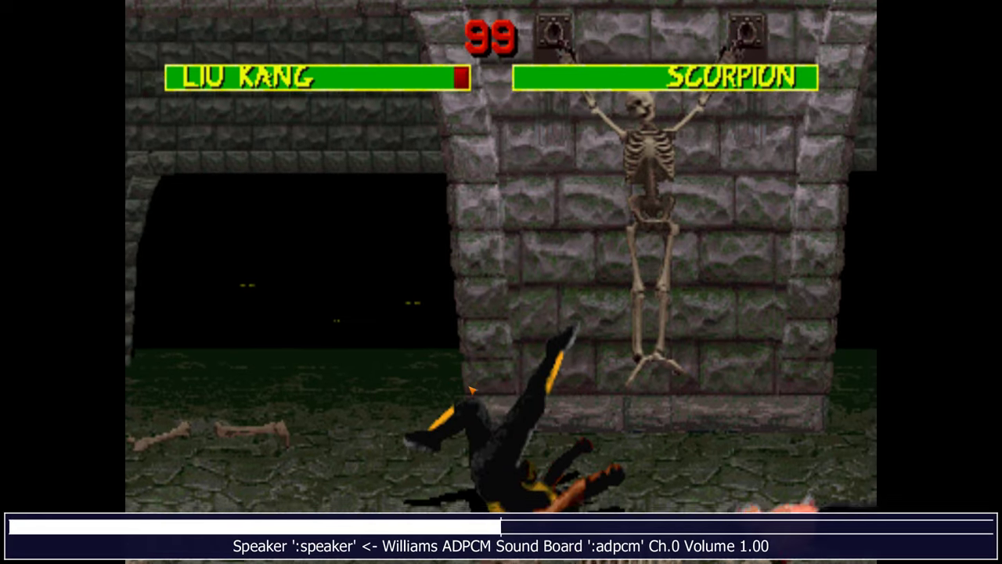
pyautogui.press('Up')
pyautogui.press('Up')
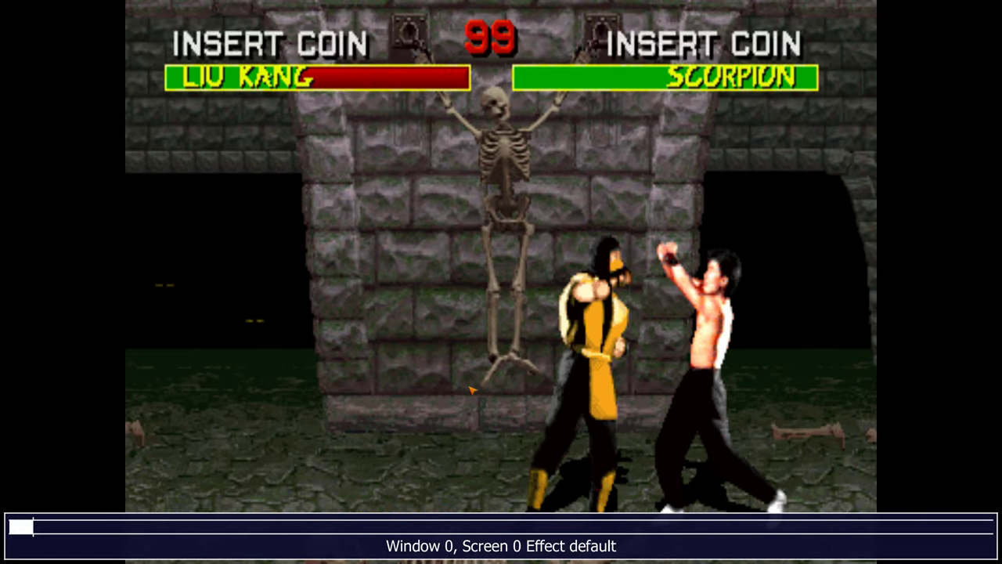
# - Compare the none, default and crt-geom screen effects on the running game and set the Screen 0 Effect to crt-geom-deluxe
pyautogui.press('Left')
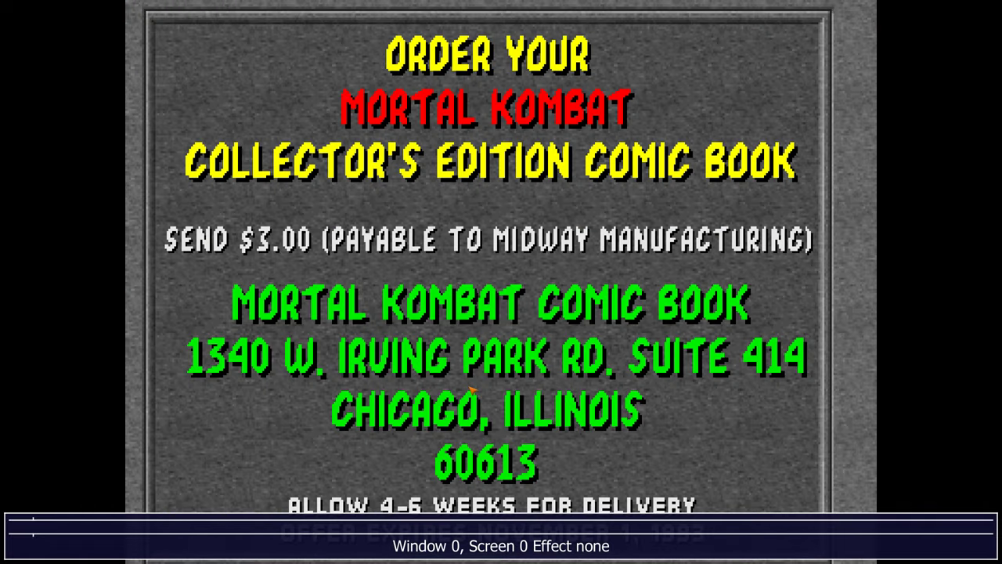
pyautogui.press('Right')
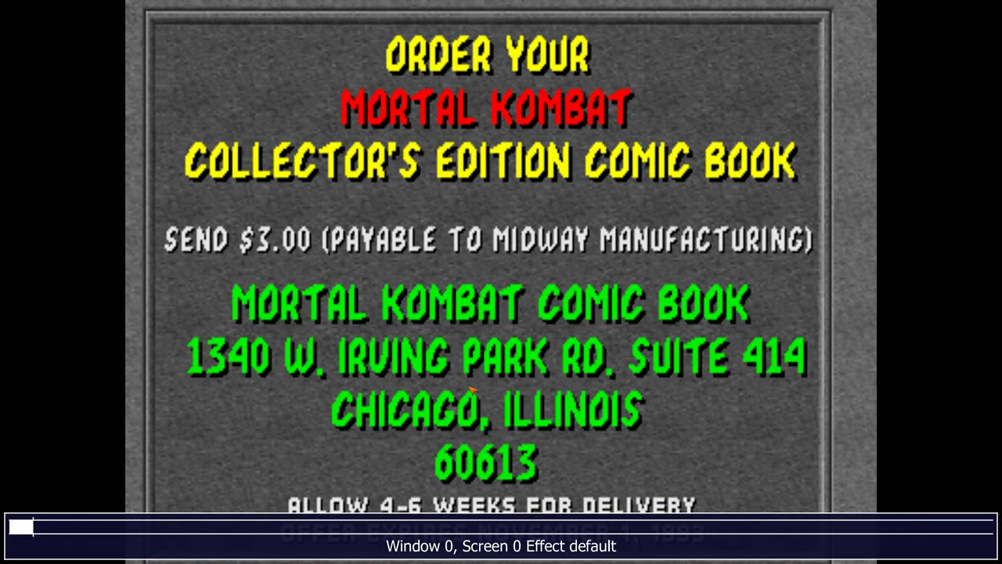
pyautogui.press('Right')
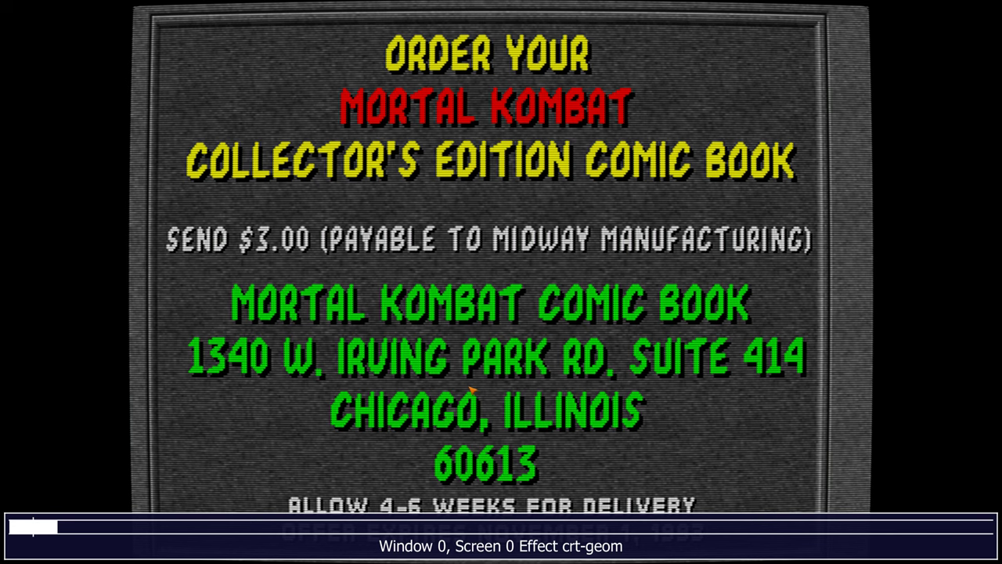
pyautogui.press('Right')
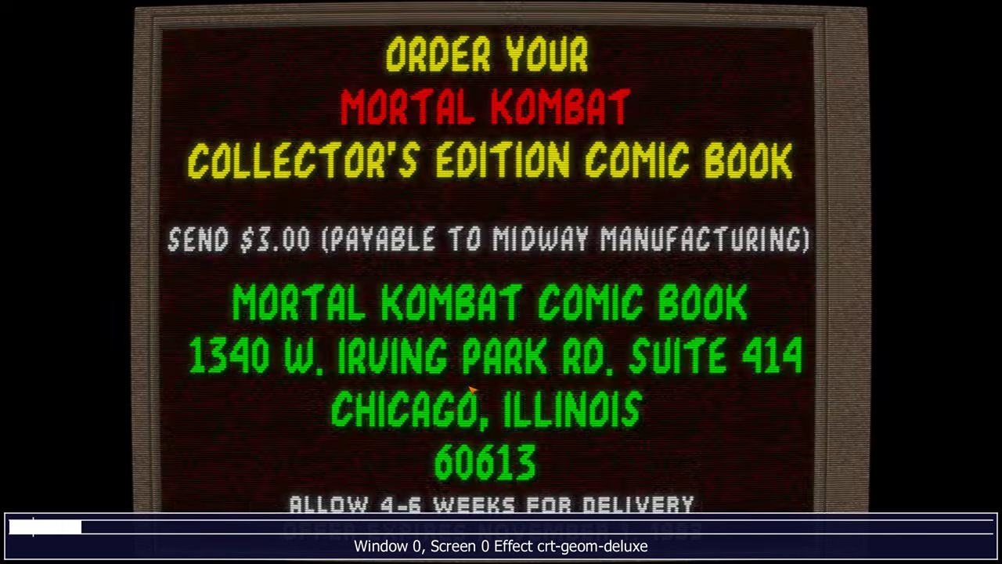
# - Vary the crt-geom-deluxe Shadow mask strength up and down, including 0.00, and set it to 0.50
pyautogui.press('Down')
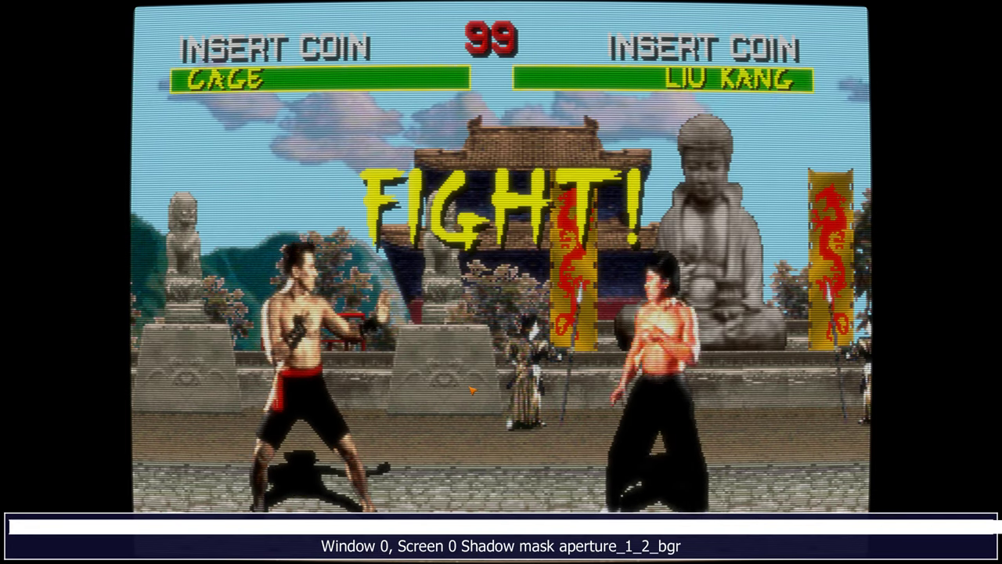
pyautogui.press('Down')
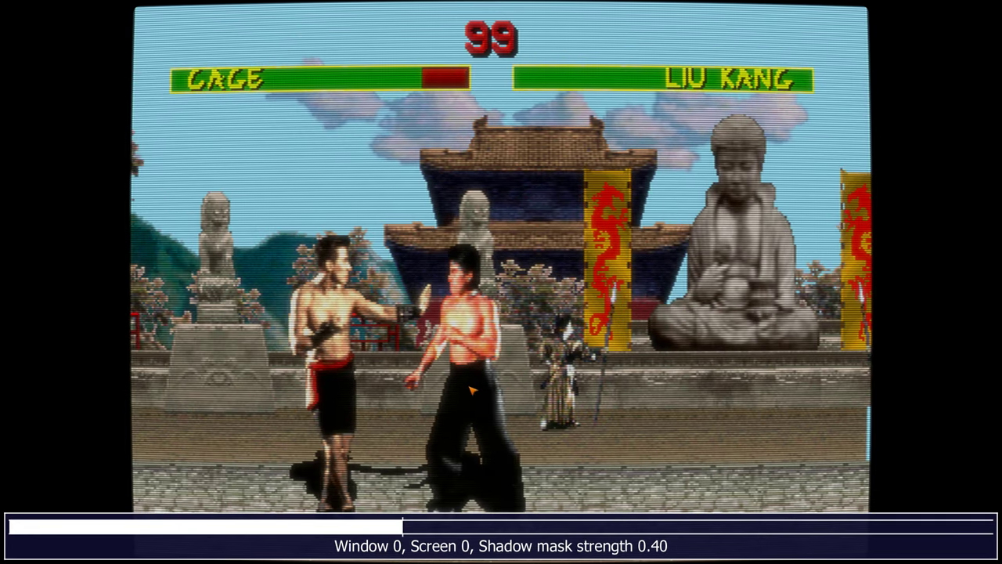
pyautogui.press('Left')
pyautogui.press('Left')
pyautogui.press('Left')
pyautogui.press('Left')
pyautogui.press('Left')
pyautogui.press('Left')
pyautogui.press('Left')
pyautogui.press('Left')
pyautogui.press('Right')
pyautogui.press('Right')
pyautogui.press('Right')
pyautogui.press('Right')
pyautogui.press('Right')
pyautogui.press('Right')
pyautogui.press('Right')
pyautogui.press('Right')
pyautogui.press('Right')
pyautogui.press('Right')
pyautogui.press('Right')
pyautogui.press('Right')
pyautogui.press('Right')
pyautogui.press('Right')
pyautogui.press('Right')
pyautogui.press('Right')
pyautogui.press('Right')
pyautogui.press('Right')
pyautogui.press('Right')
pyautogui.press('Right')
pyautogui.press('Left')
pyautogui.press('Left')
pyautogui.press('Left')
pyautogui.press('Left')
pyautogui.press('Left')
pyautogui.press('Left')
pyautogui.press('Left')
pyautogui.press('Left')
pyautogui.press('Left')
pyautogui.press('Left')
pyautogui.press('Left')
pyautogui.press('Left')
pyautogui.press('Left')
pyautogui.press('Left')
pyautogui.press('Left')
pyautogui.press('Left')
pyautogui.press('Left')
pyautogui.press('Left')
pyautogui.press('Left')
pyautogui.press('Left')
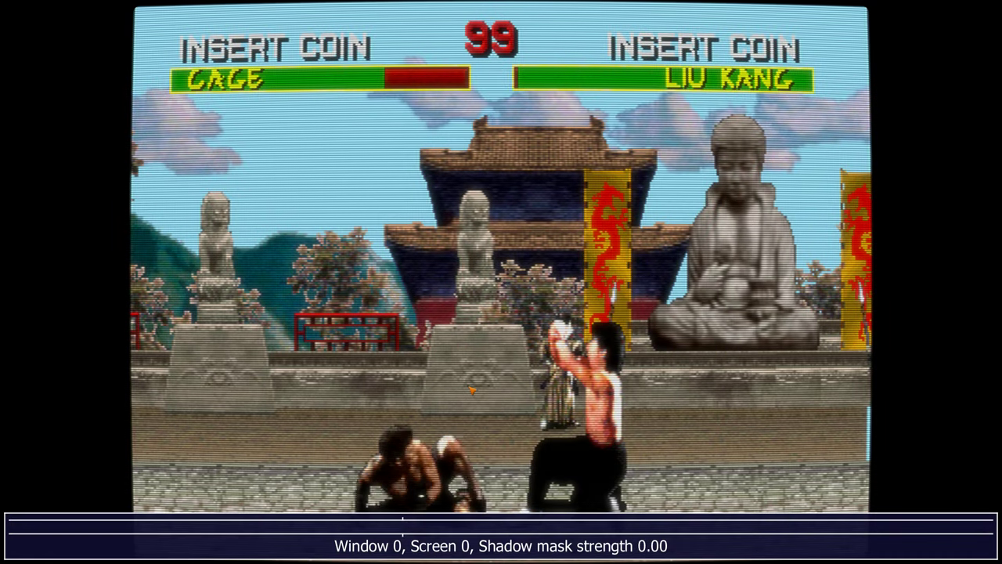
pyautogui.press('Right')
pyautogui.press('Right')
pyautogui.press('Right')
pyautogui.press('Right')
pyautogui.press('Right')
pyautogui.press('Right')
pyautogui.press('Right')
pyautogui.press('Right')
pyautogui.press('Right')
pyautogui.press('Right')
pyautogui.press('Right')
pyautogui.press('Right')
pyautogui.press('Right')
pyautogui.press('Right')
pyautogui.press('Right')
pyautogui.press('Right')
pyautogui.press('Right')
pyautogui.press('Right')
pyautogui.press('Right')
pyautogui.press('Right')
pyautogui.press('Left')
pyautogui.press('Left')
pyautogui.press('Left')
pyautogui.press('Left')
pyautogui.press('Left')
pyautogui.press('Left')
pyautogui.press('Left')
pyautogui.press('Left')
pyautogui.press('Left')
pyautogui.press('Left')
pyautogui.press('Left')
pyautogui.press('Left')
pyautogui.press('Left')
pyautogui.press('Left')
pyautogui.press('Left')
pyautogui.press('Left')
pyautogui.press('Left')
pyautogui.press('Left')
pyautogui.press('Left')
pyautogui.press('Left')
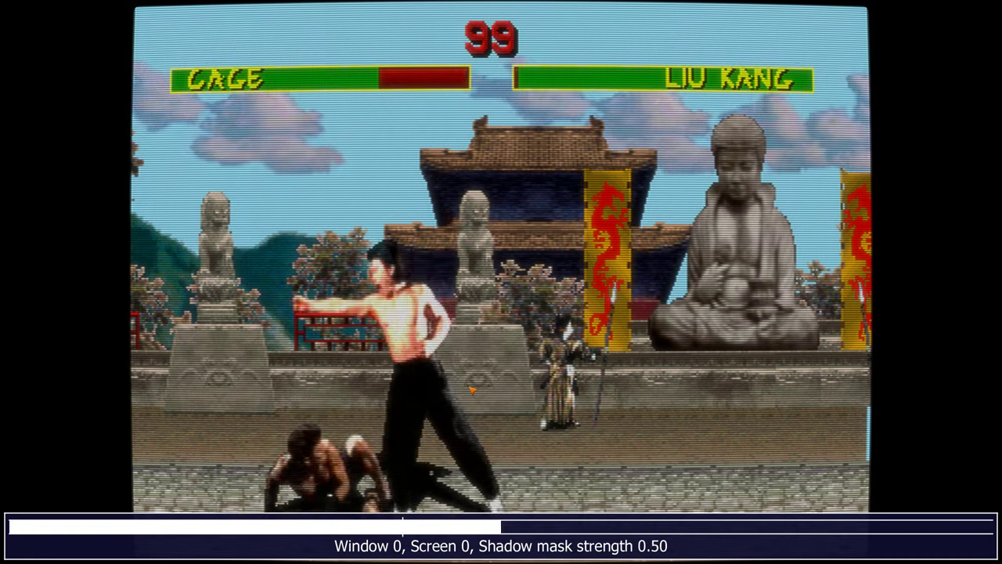
# - Try a lower Shadow mask brightness boost for Screen 0 and set it back to 0.40
pyautogui.press('Down')
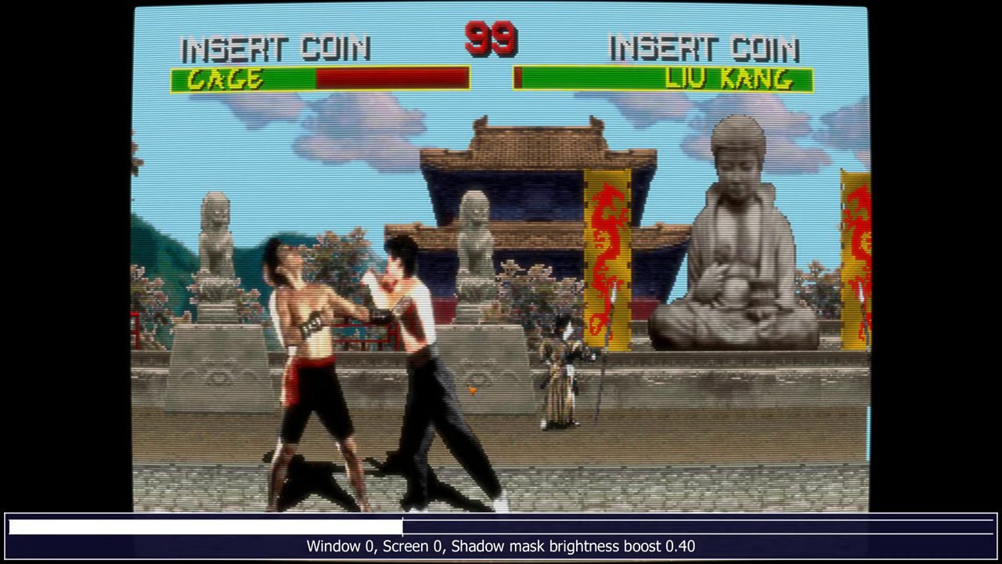
pyautogui.press('Left')
pyautogui.press('Right')
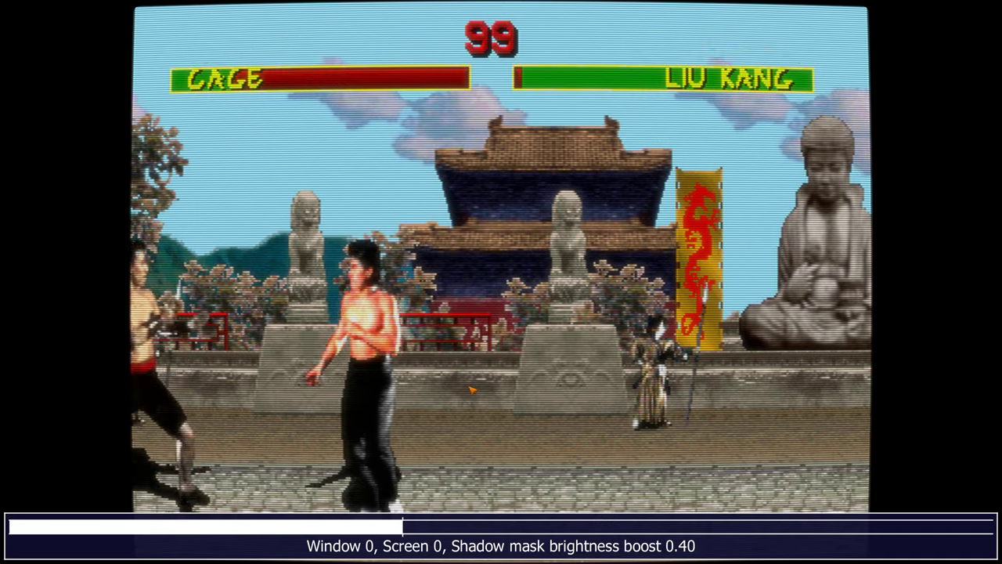
# - Try lower and higher Shadow mask brightness boost values for Screen 0 over the running game, including 0.50
pyautogui.press('Left')
pyautogui.press('Left')
pyautogui.press('Left')
pyautogui.press('Left')
pyautogui.press('Left')
pyautogui.press('Left')
pyautogui.press('Left')
pyautogui.press('Left')
pyautogui.press('Right')
pyautogui.press('Right')
pyautogui.press('Right')
pyautogui.press('Right')
pyautogui.press('Right')
pyautogui.press('Right')
pyautogui.press('Right')
pyautogui.press('Right')
pyautogui.press('Right')
pyautogui.press('Right')
pyautogui.press('Right')
pyautogui.press('Right')
pyautogui.press('Right')
pyautogui.press('Right')
pyautogui.press('Right')
pyautogui.press('Right')
pyautogui.press('Right')
pyautogui.press('Right')
pyautogui.press('Right')
pyautogui.press('Right')
pyautogui.press('Left')
pyautogui.press('Left')
pyautogui.press('Left')
pyautogui.press('Left')
pyautogui.press('Left')
pyautogui.press('Left')
pyautogui.press('Left')
pyautogui.press('Left')
pyautogui.press('Left')
pyautogui.press('Left')
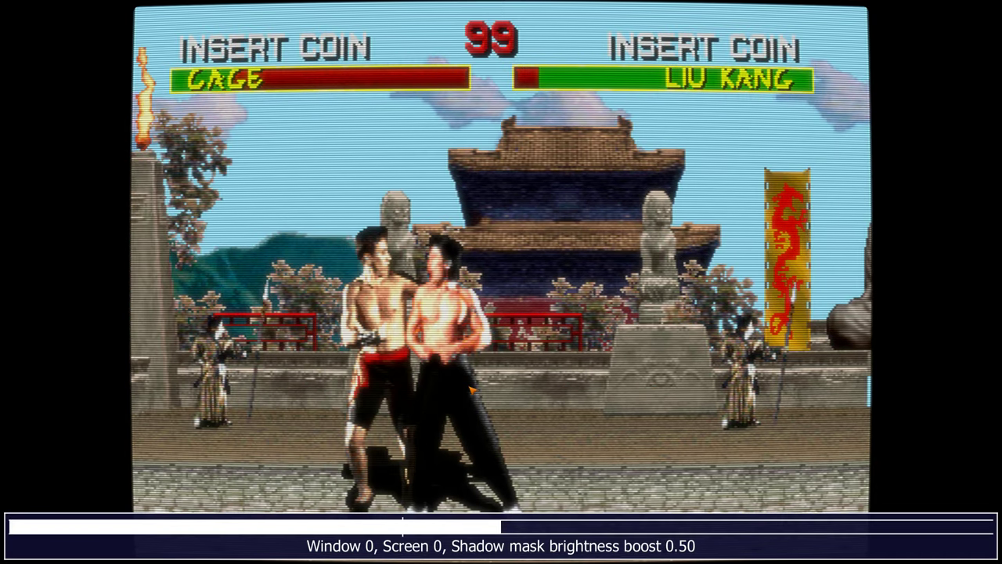
pyautogui.press('Left')
pyautogui.press('Left')
# - Try lower and higher Spot size minimum values for Screen 0, including 0.40
pyautogui.press('Down')
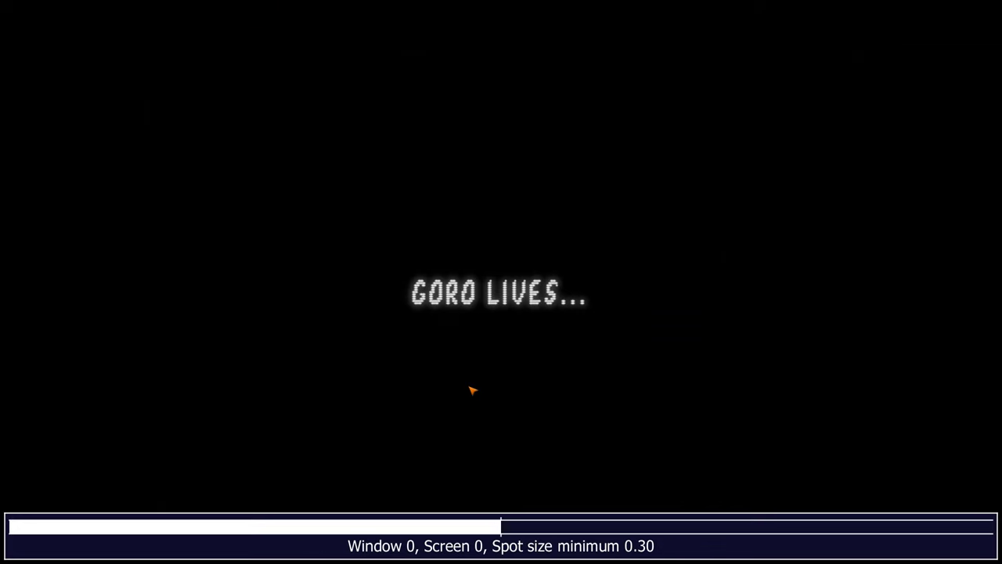
pyautogui.press('Left')
pyautogui.press('Right')
pyautogui.press('Right')
pyautogui.press('Right')
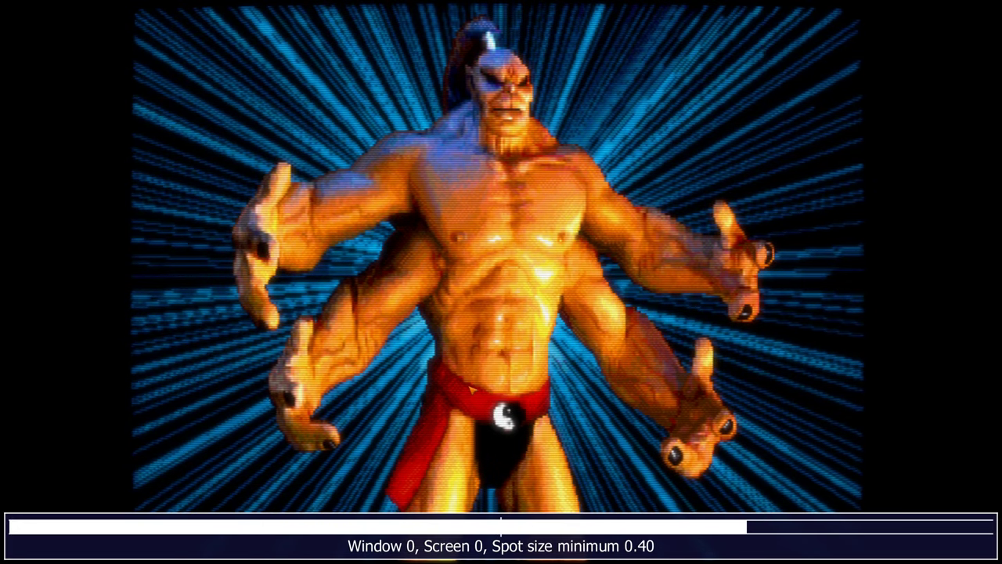
pyautogui.press('Left')
pyautogui.press('Left')
# - Check the Spot size dilation slider and return to the Window 0, Screen 0 Effect slider
pyautogui.press('Down')
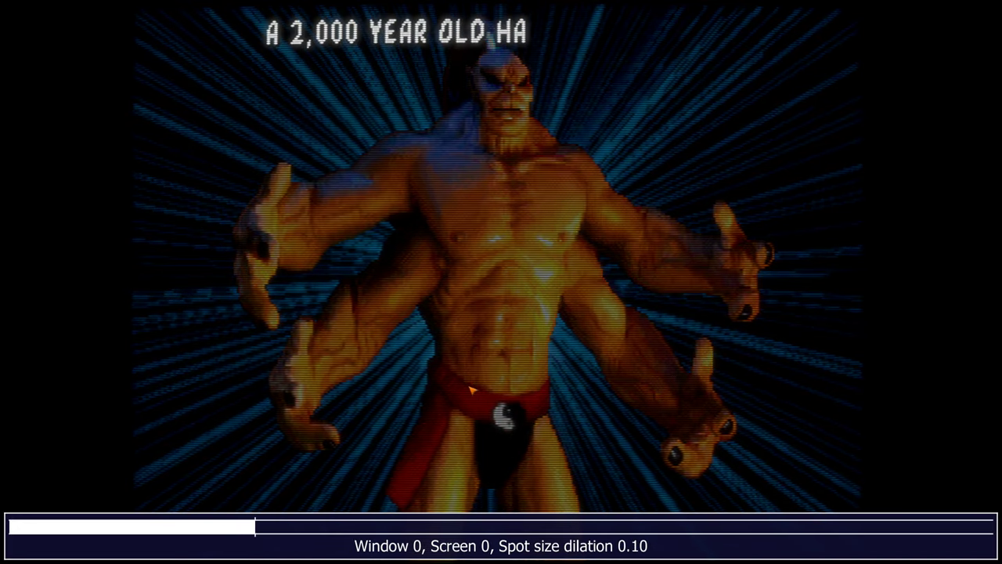
pyautogui.press('Up')
pyautogui.press('Up')
pyautogui.press('Up')
pyautogui.press('Up')
pyautogui.press('Up')
pyautogui.press('Up')
pyautogui.press('Up')
pyautogui.press('Up')
pyautogui.press('Up')
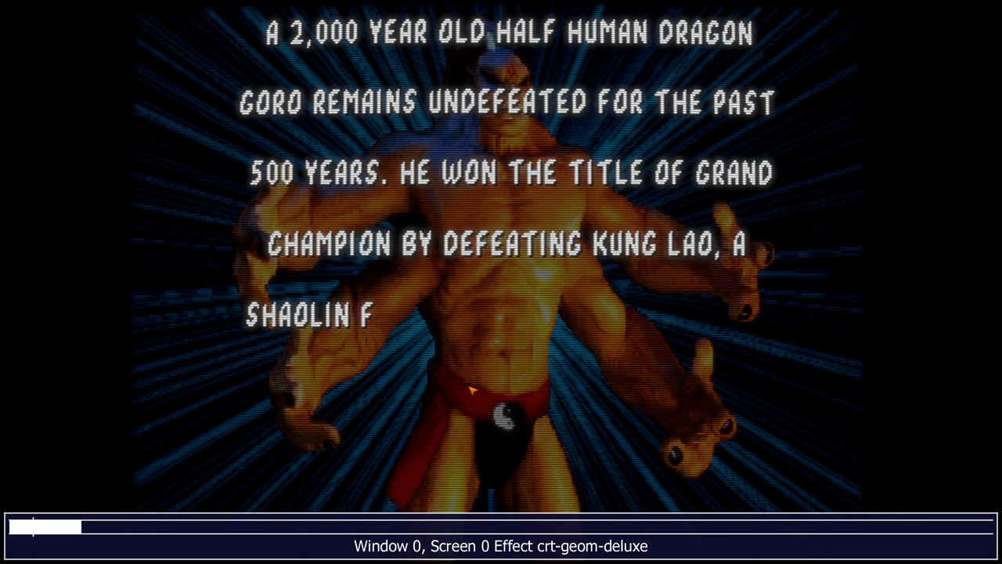
# - Look through the sliders above the Screen 0 Effect as far as Screen Brightness and return to the effect slider
pyautogui.press('Up')
pyautogui.press('Up')
pyautogui.press('Up')
pyautogui.press('Up')
pyautogui.press('Up')
pyautogui.press('Up')
pyautogui.press('Up')
pyautogui.press('Up')
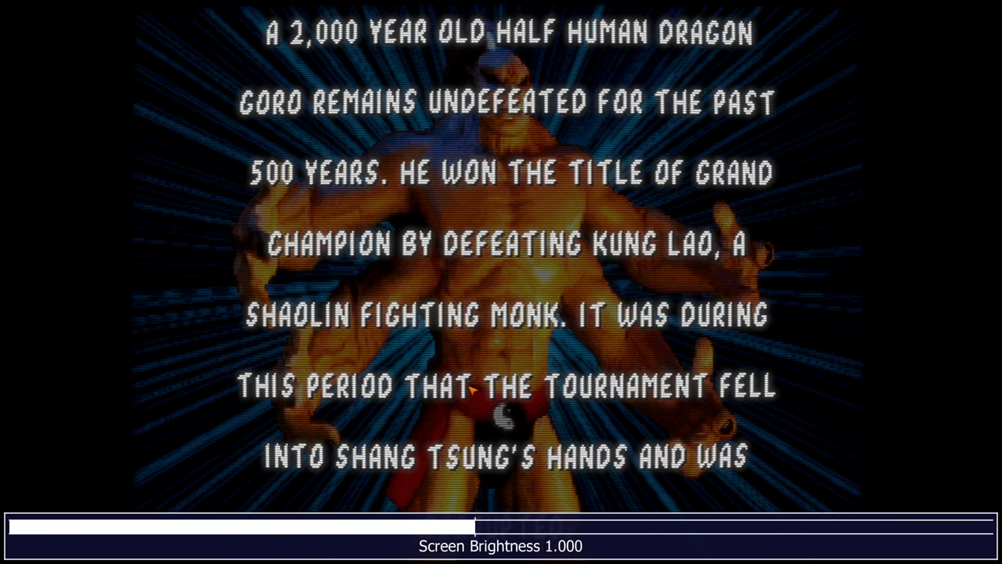
pyautogui.press('Down')
pyautogui.press('Down')
pyautogui.press('Down')
pyautogui.press('Down')
pyautogui.press('Down')
pyautogui.press('Down')
pyautogui.press('Down')
pyautogui.press('Down')
pyautogui.press('Down')
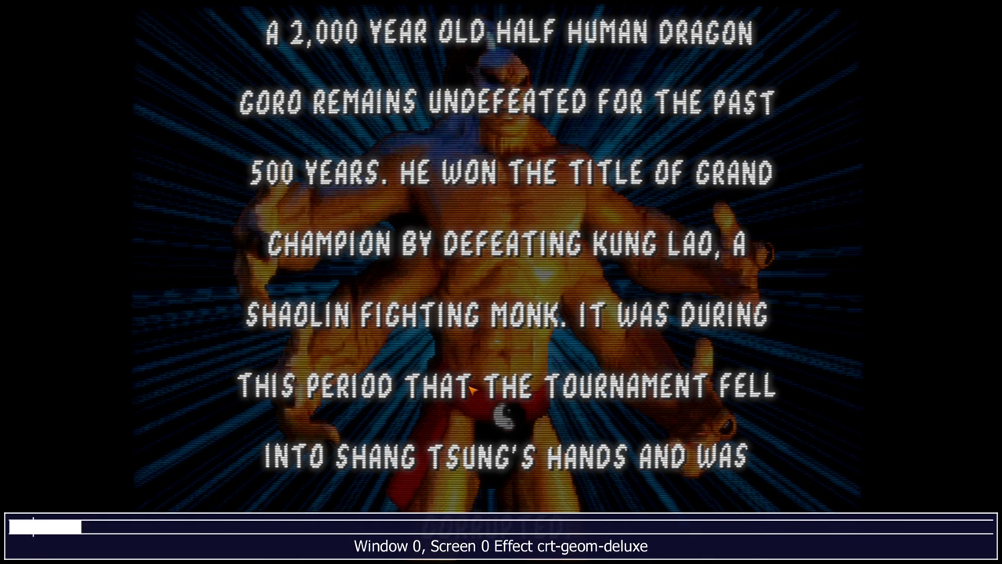
# - Compare the hq2x, lcd-grid, super-2xbr-3d-3p-smoother and super-4xbr-3d-6p-smoother effects on the running game and set the Screen 0 Effect to default
pyautogui.press('Right')
pyautogui.press('Right')
pyautogui.press('Right')
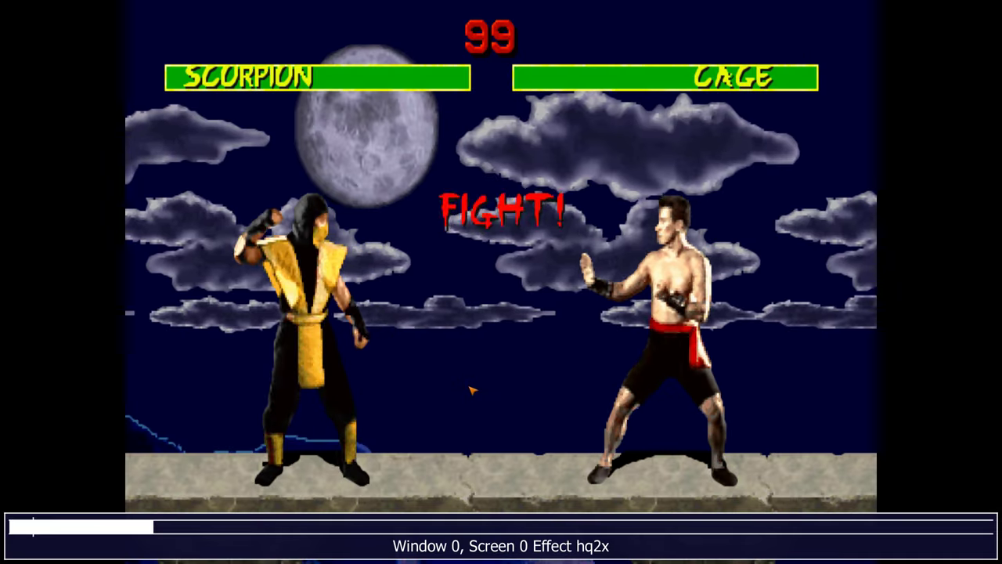
pyautogui.press('Right')
pyautogui.press('Right')
pyautogui.press('Right')
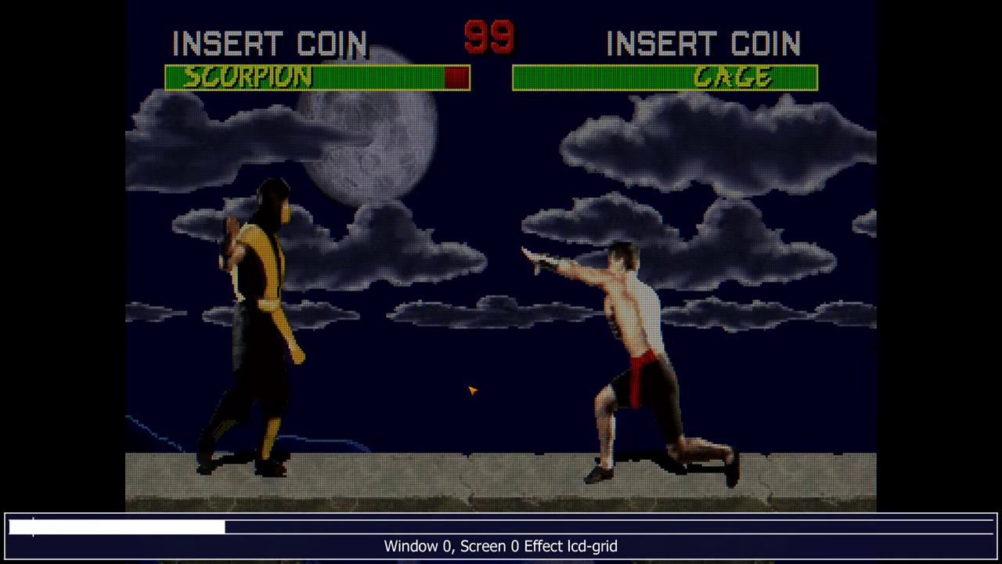
pyautogui.press('Right')
pyautogui.press('Right')
pyautogui.press('Right')
pyautogui.press('Right')
pyautogui.press('Right')
pyautogui.press('Right')
pyautogui.press('Right')
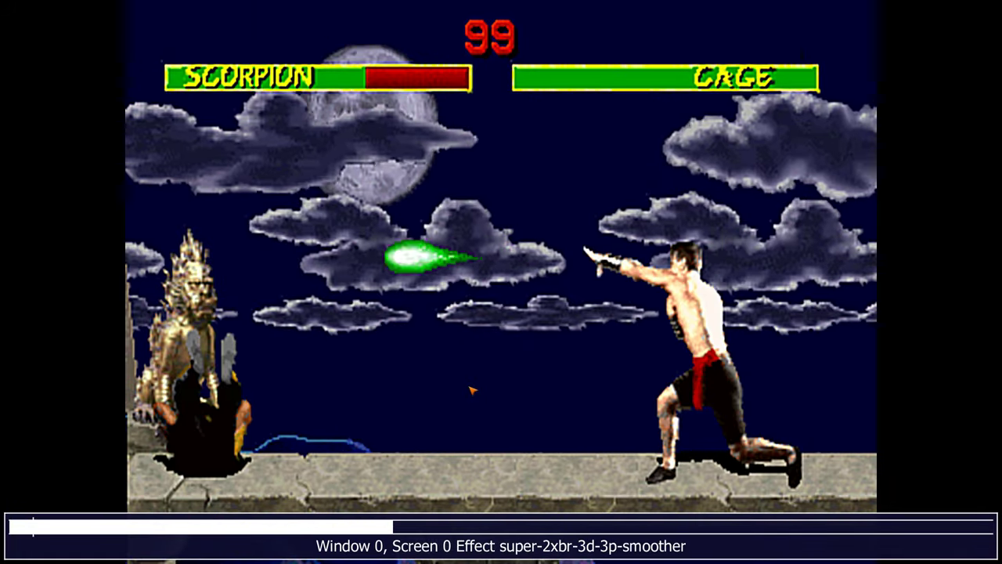
pyautogui.press('Right')
pyautogui.press('Right')
pyautogui.press('Right')
pyautogui.press('Left')
pyautogui.press('Left')
pyautogui.press('Left')
pyautogui.press('Left')
pyautogui.press('Left')
pyautogui.press('Left')
pyautogui.press('Left')
pyautogui.press('Left')
pyautogui.press('Left')
pyautogui.press('Left')
pyautogui.press('Left')
pyautogui.press('Left')
pyautogui.press('Left')
pyautogui.press('Left')
pyautogui.press('Left')
pyautogui.press('Left')
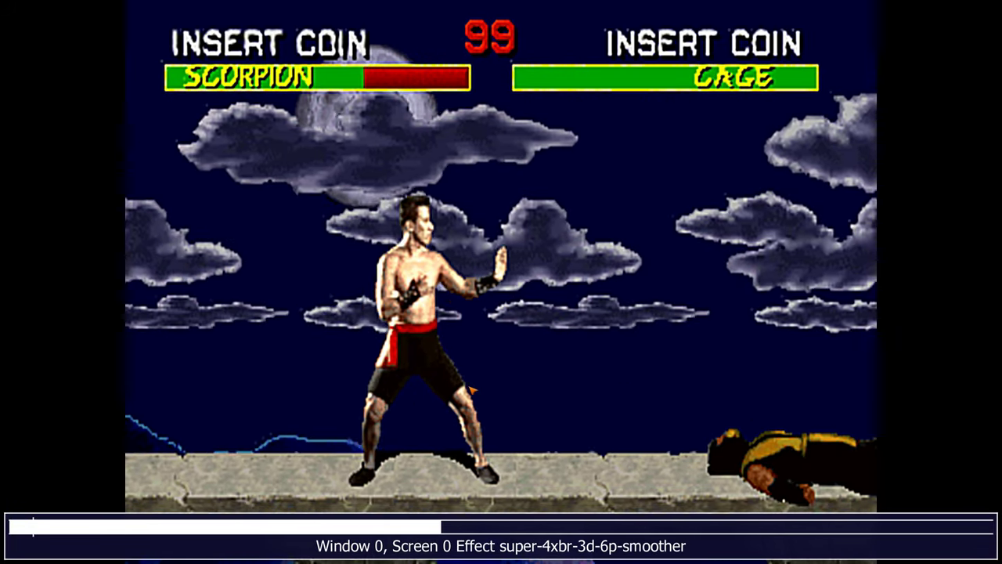
pyautogui.press('Right')
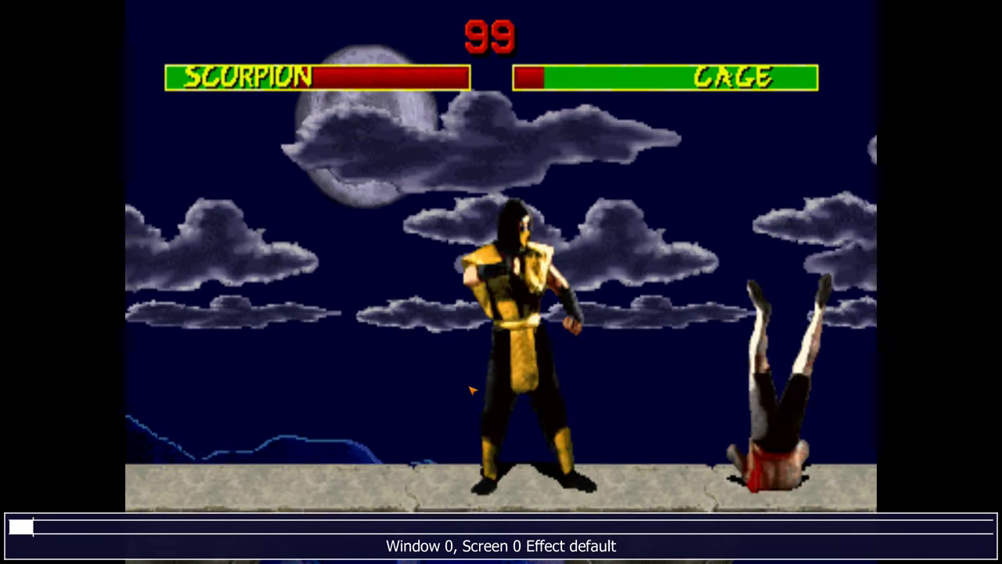
# - Hide the slider display, exit the game to the system list and open the General Settings
pyautogui.press('`')
pyautogui.press('Escape')
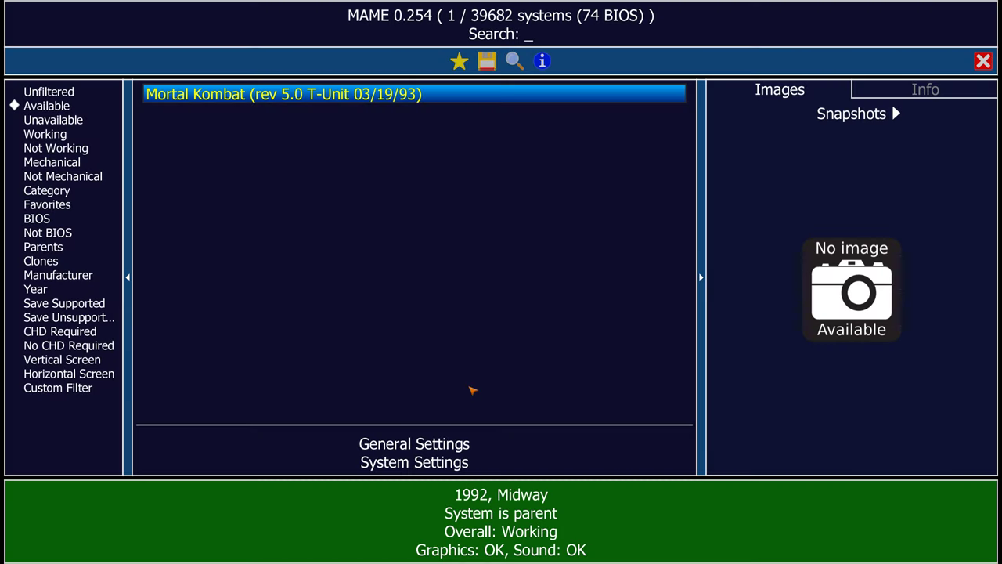
pyautogui.click(443, 444)
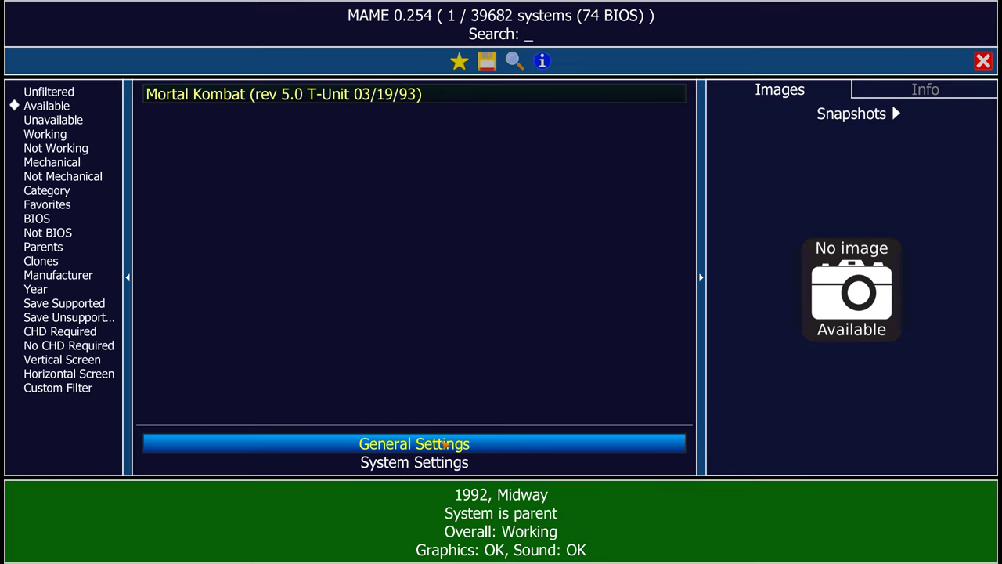
pyautogui.click(443, 444)
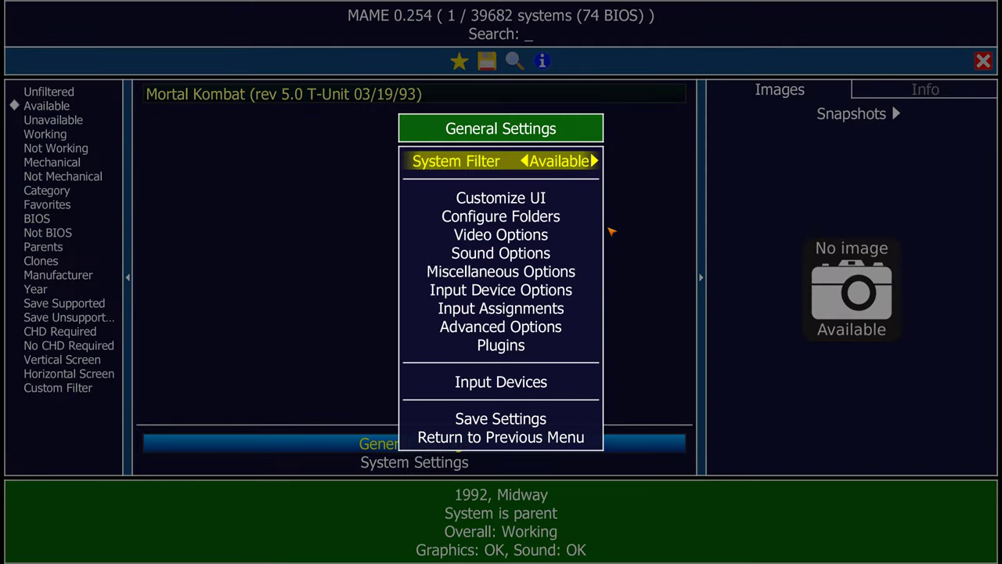
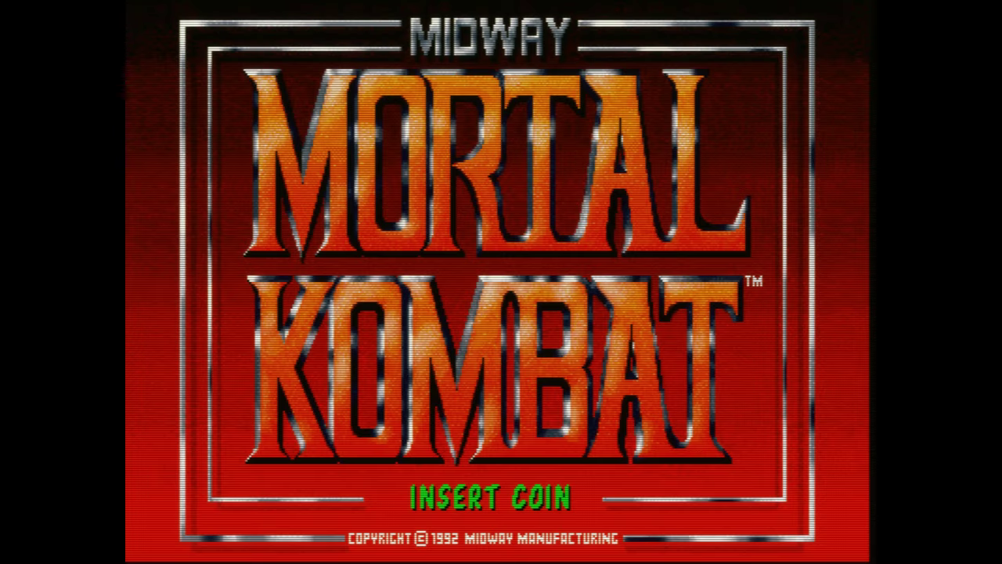
# - Insert a coin in Mortal Kombat, and quit the game and MAME to return to the desktop
pyautogui.press('5')
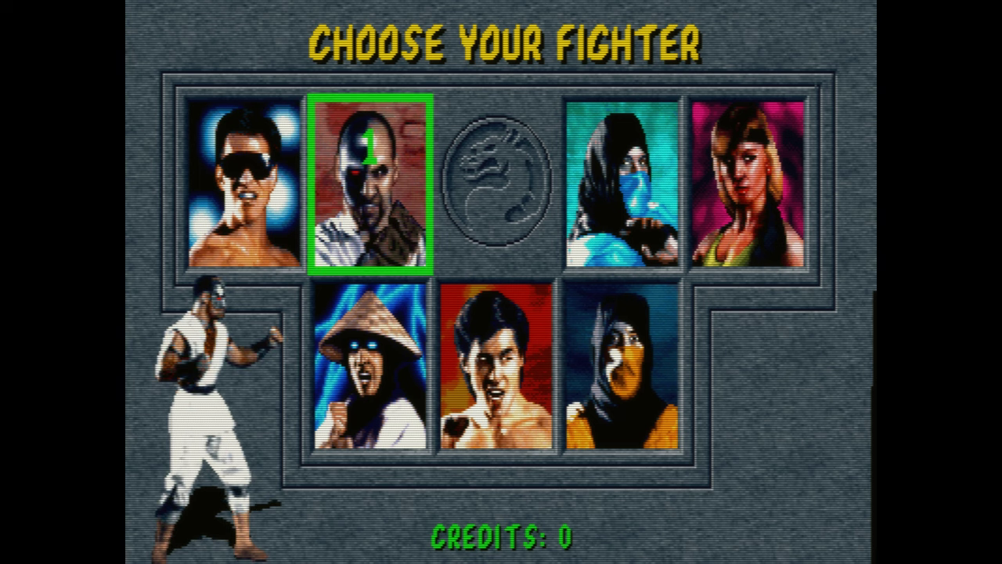
pyautogui.press('Escape')
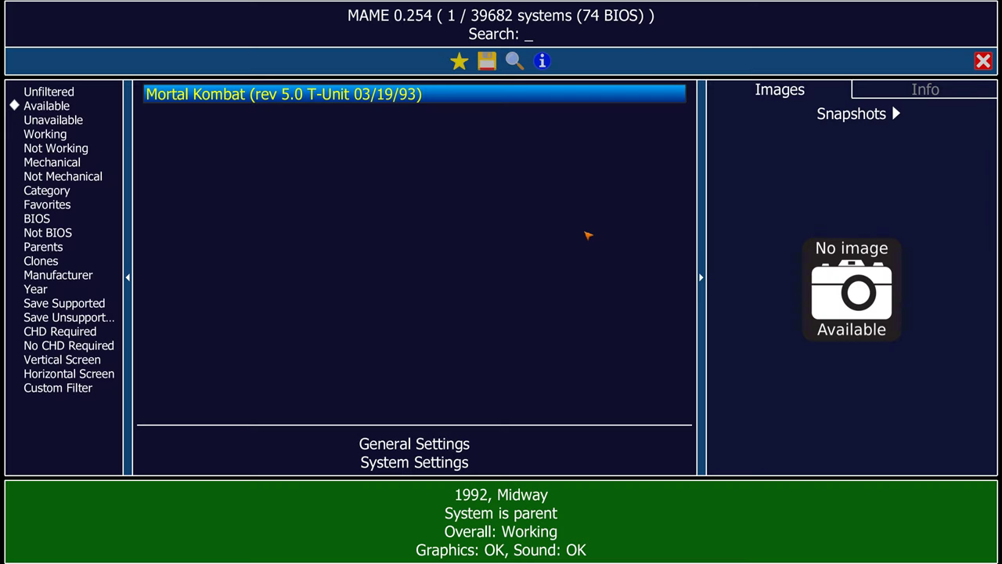
pyautogui.press('Escape')
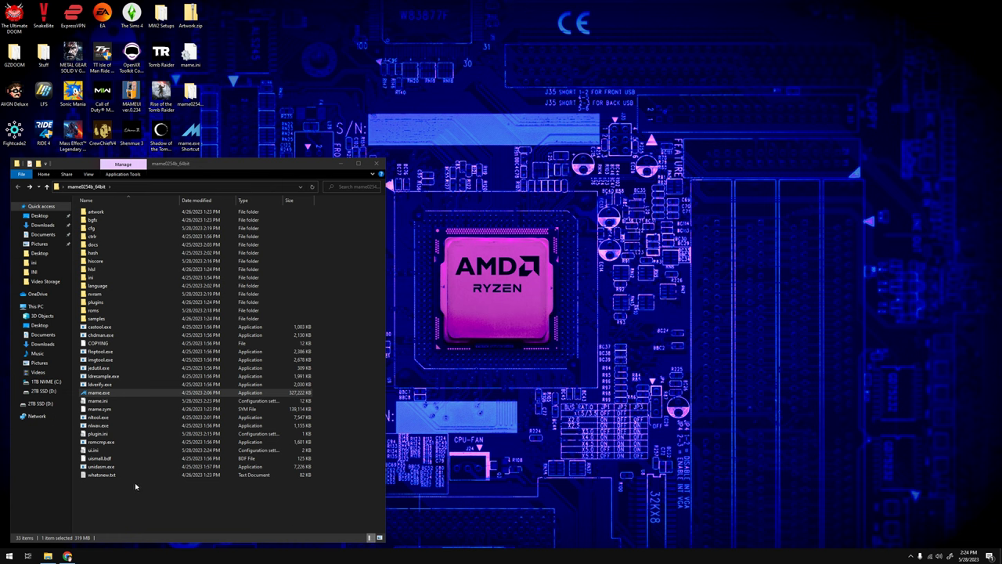
# - Open the ini\presets folder of mame0254b_64bit and point out the raster.ini, vector.ini and lcd-matrix.ini presets
pyautogui.doubleClick(94, 279)
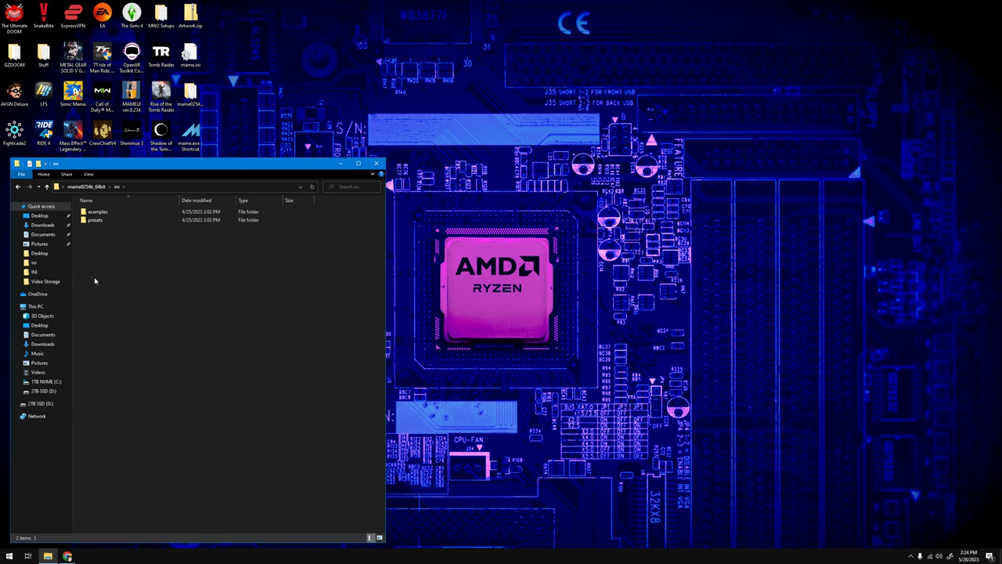
pyautogui.doubleClick(95, 220)
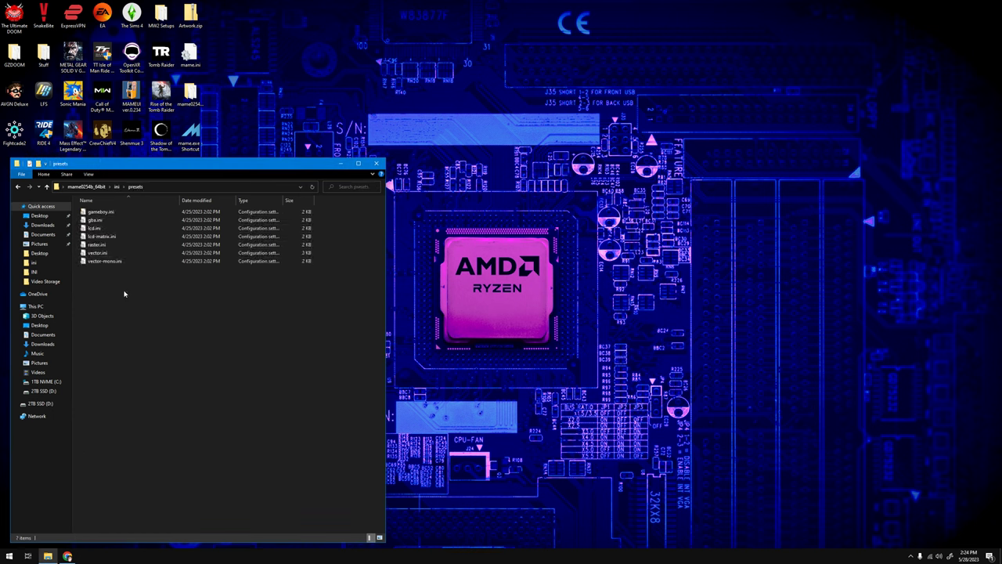
pyautogui.click(101, 246)
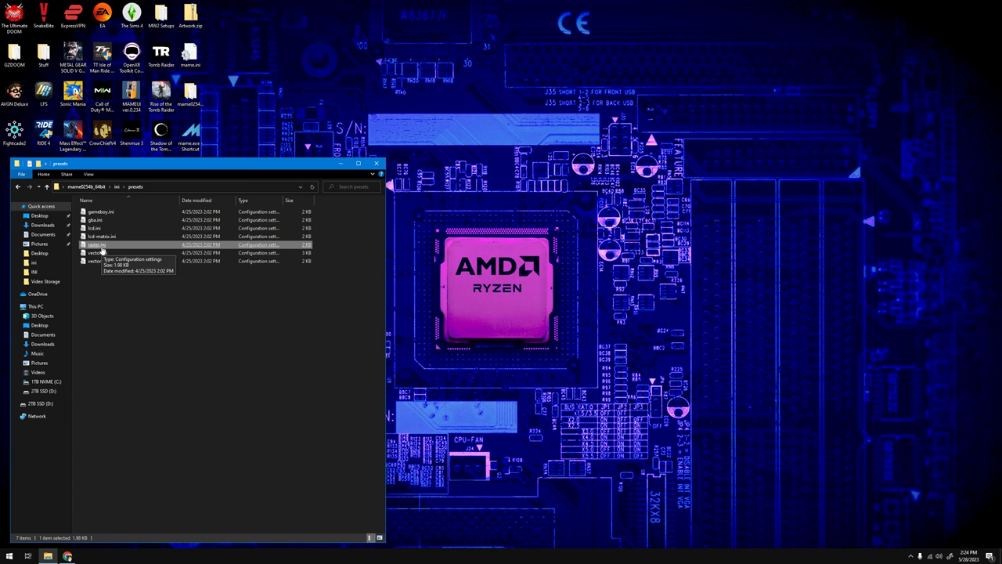
pyautogui.click(97, 254)
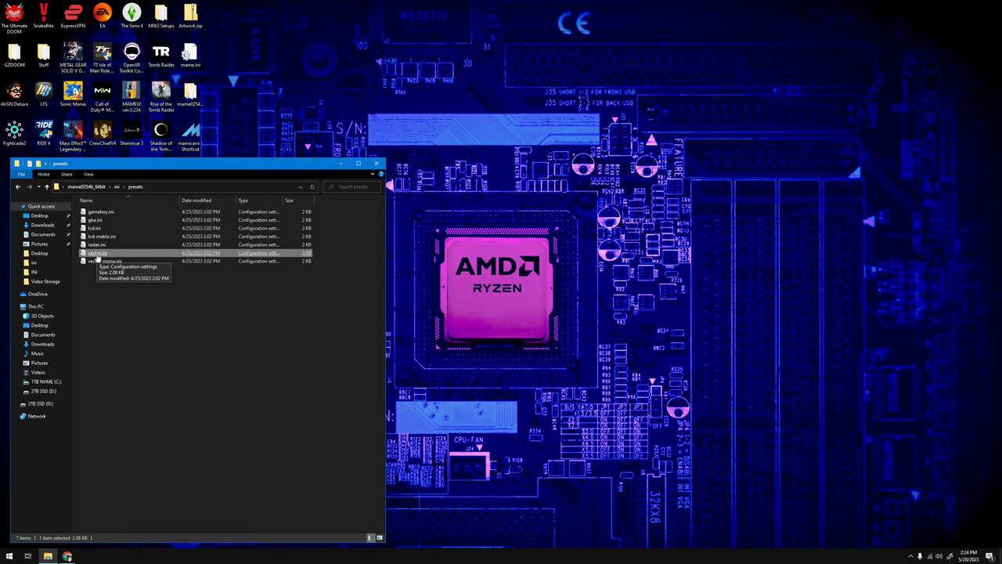
pyautogui.click(101, 236)
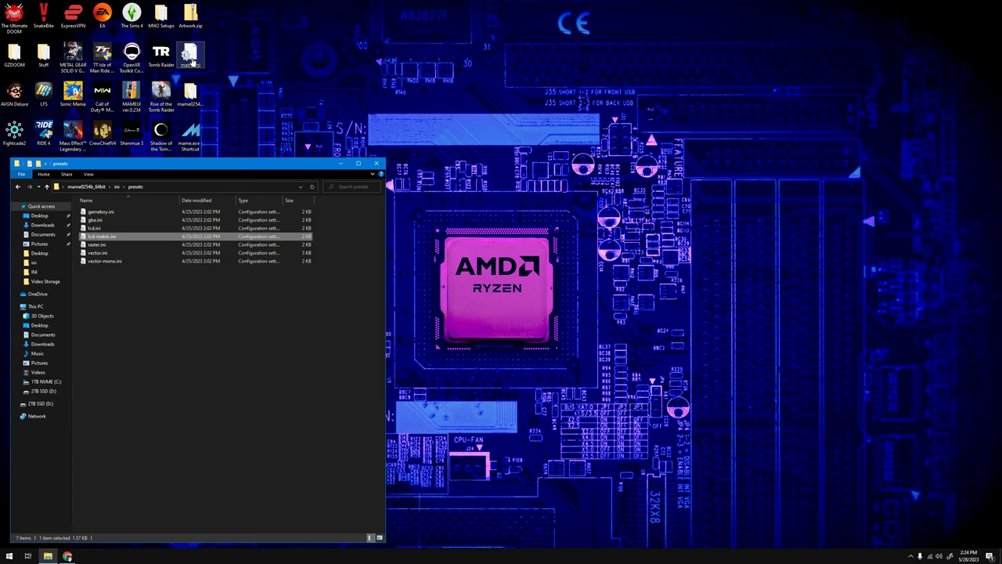
# - Open the mame.ini file from the desktop in Notepad and copy its entire contents
pyautogui.doubleClick(192, 57)
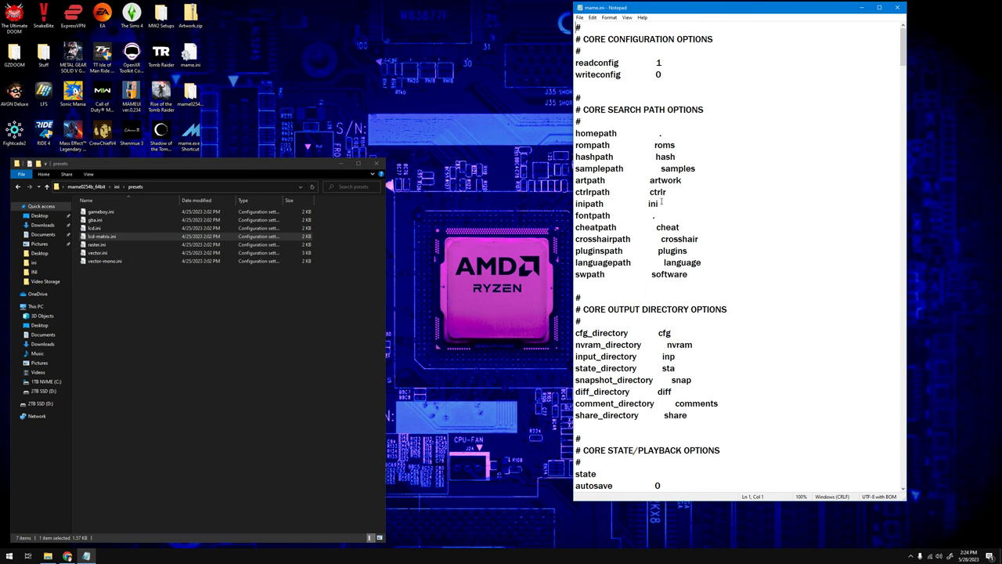
pyautogui.hotkey('ctrl', 'a')
pyautogui.rightClick(649, 189)
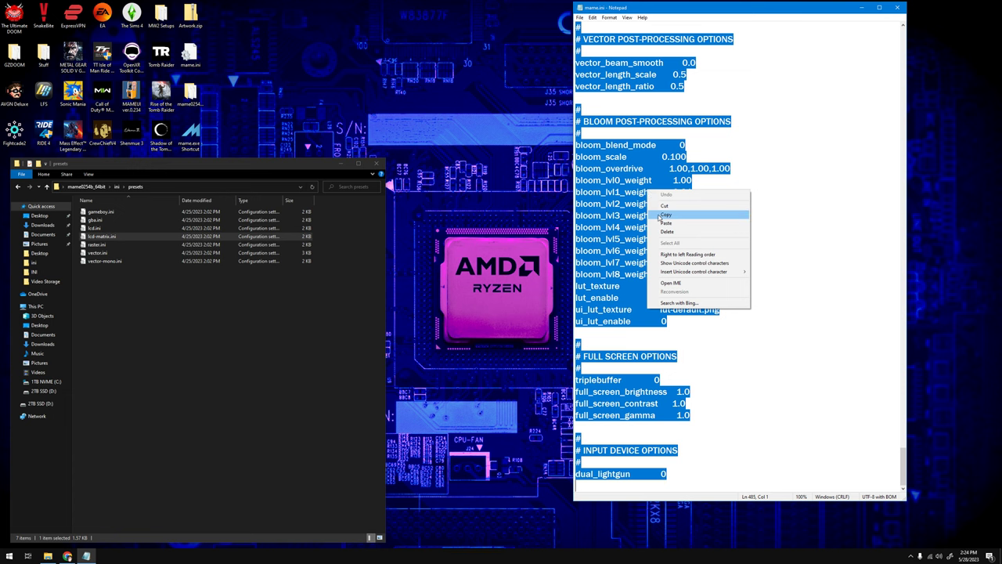
pyautogui.click(662, 219)
# - Replace the whole contents of raster.ini in the presets folder with the copied mame.ini text, save it and close it
pyautogui.doubleClick(97, 244)
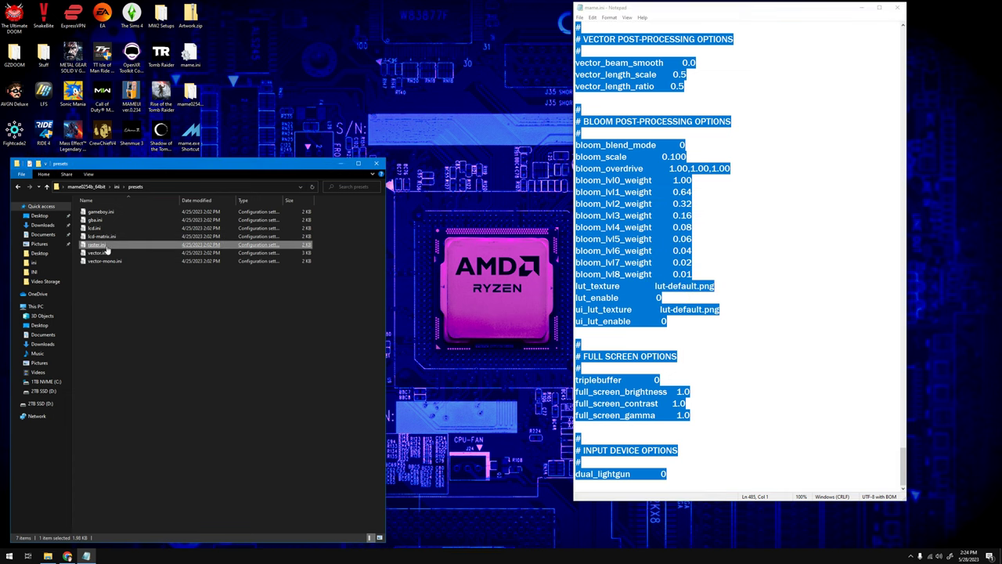
pyautogui.click(746, 260)
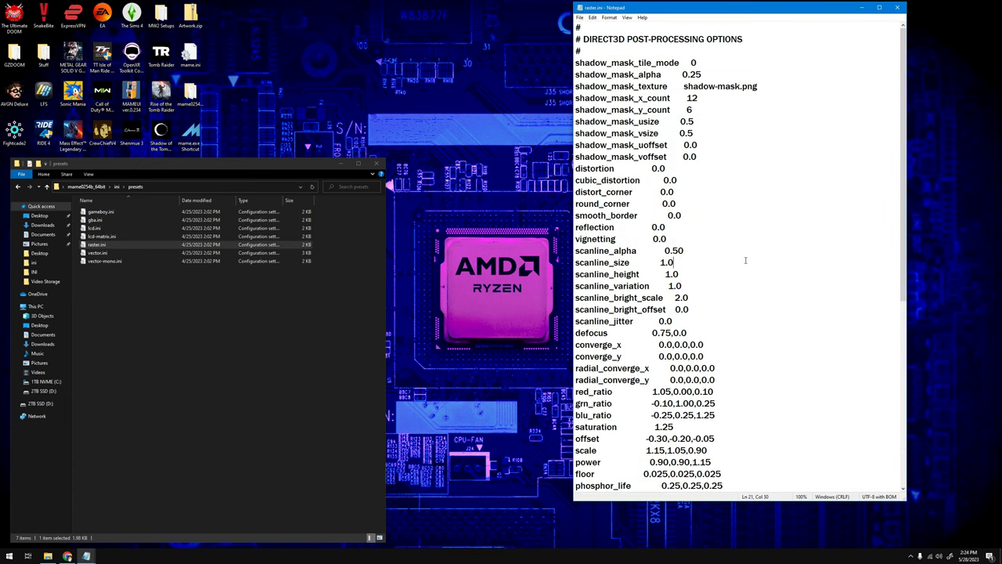
pyautogui.hotkey('ctrl', 'a')
pyautogui.rightClick(651, 184)
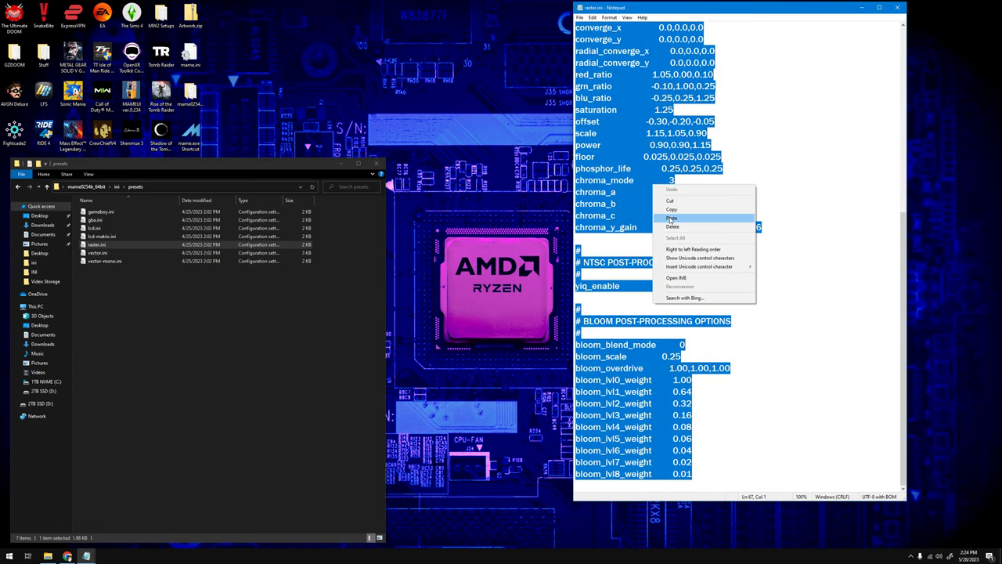
pyautogui.click(667, 216)
pyautogui.click(579, 17)
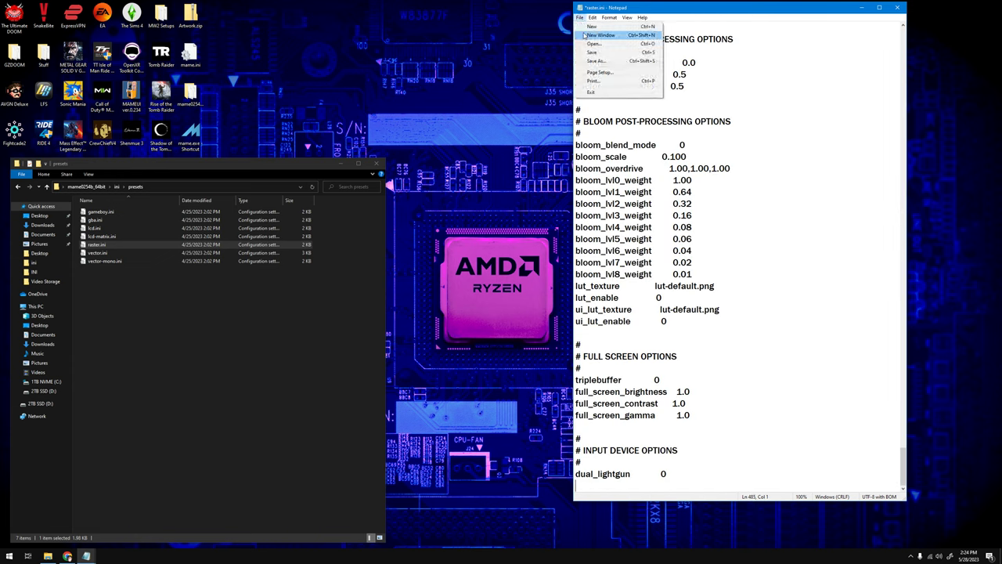
pyautogui.click(590, 53)
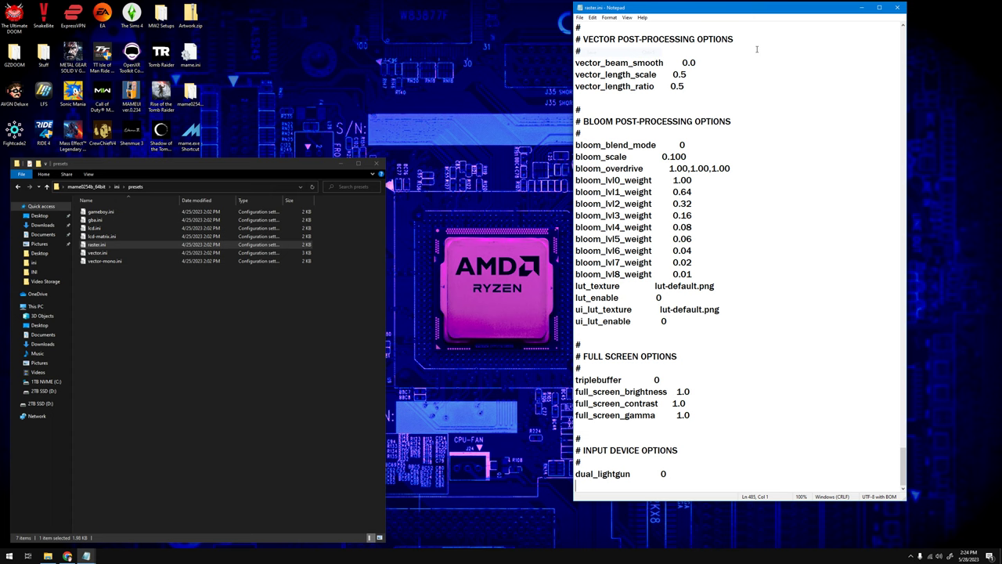
pyautogui.click(893, 11)
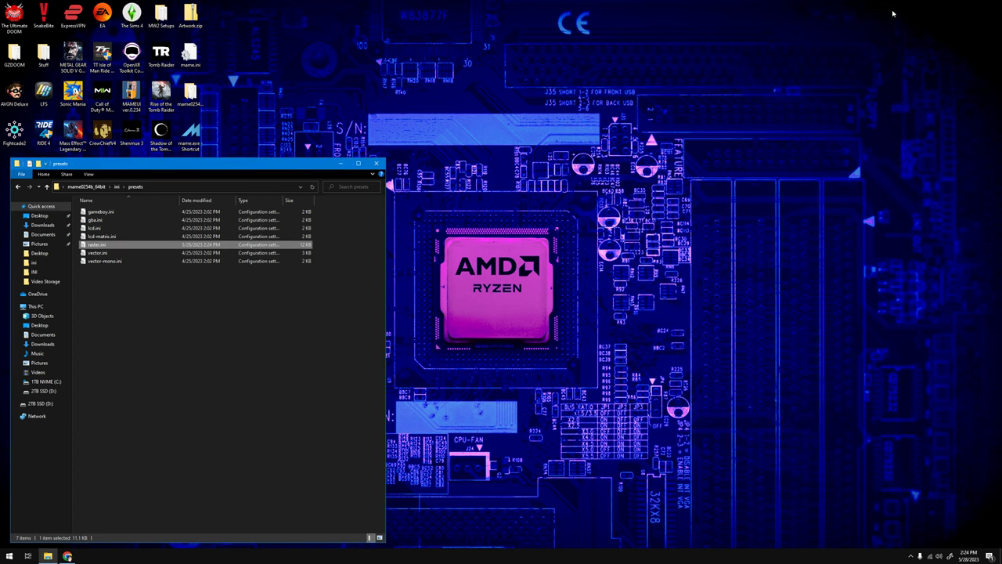
# - Return to the mame0254b_64bit folder and open its mame.ini file in Notepad
pyautogui.click(17, 187)
pyautogui.click(17, 187)
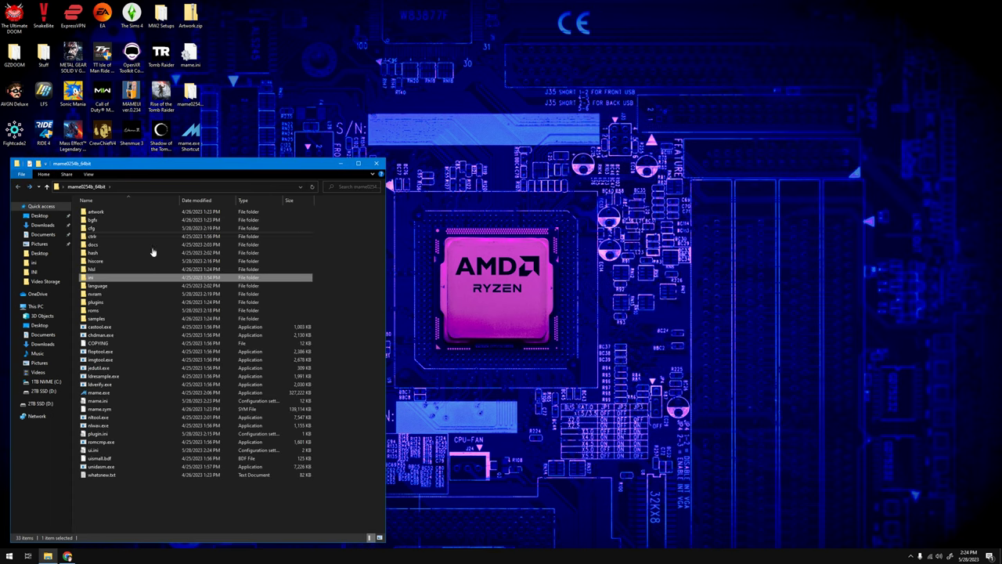
pyautogui.click(97, 401)
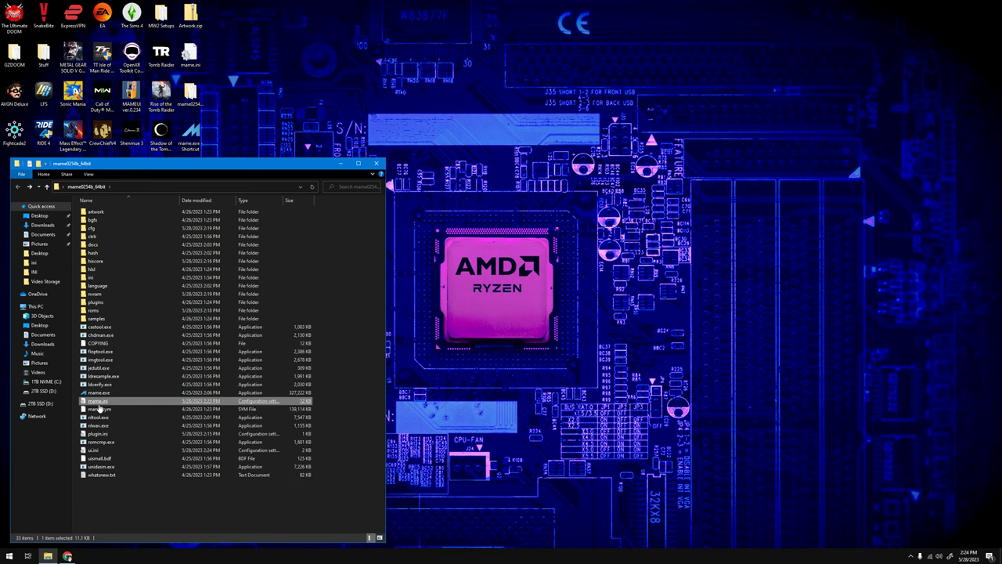
pyautogui.doubleClick(99, 403)
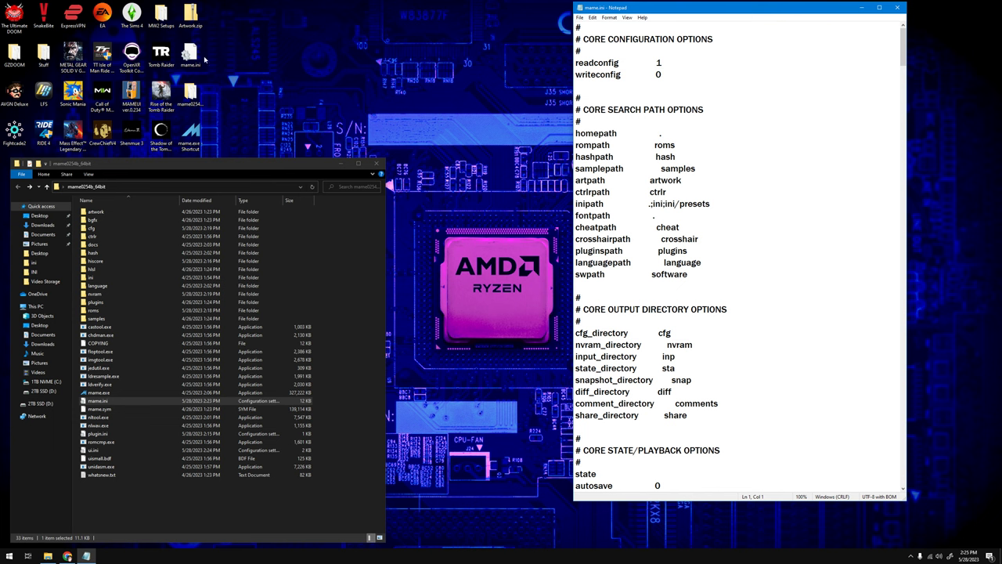
# - Replace the entire contents of the mame0254b_64bit folder's mame.ini with the copied mame.ini text and save it
pyautogui.click(762, 197)
pyautogui.hotkey('ctrl', 'a')
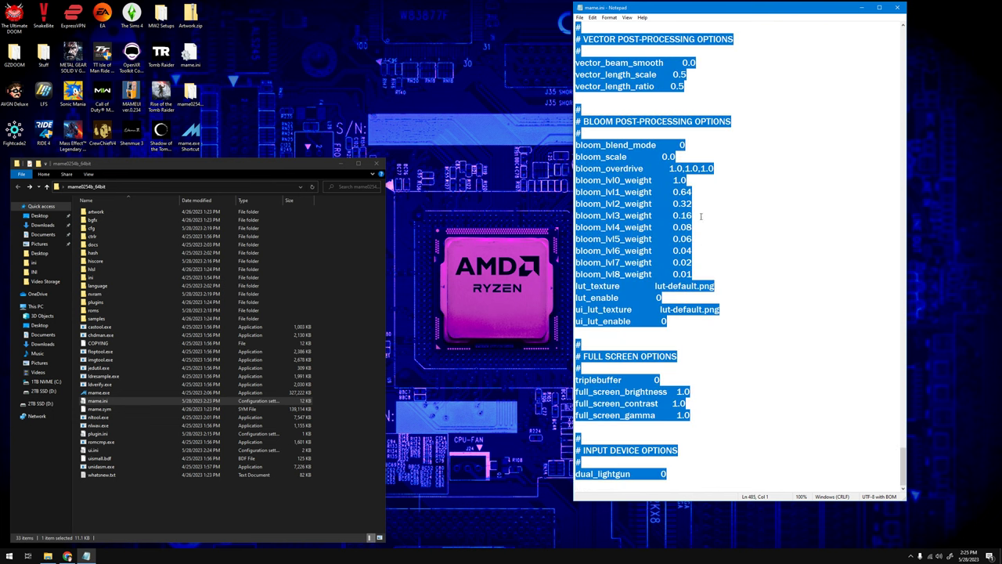
pyautogui.rightClick(616, 240)
pyautogui.click(626, 270)
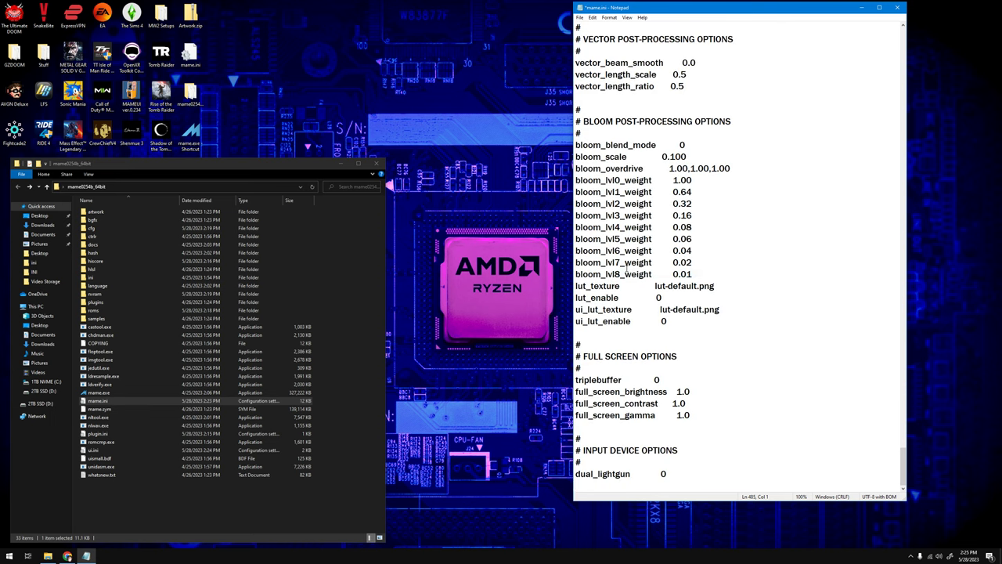
pyautogui.click(580, 17)
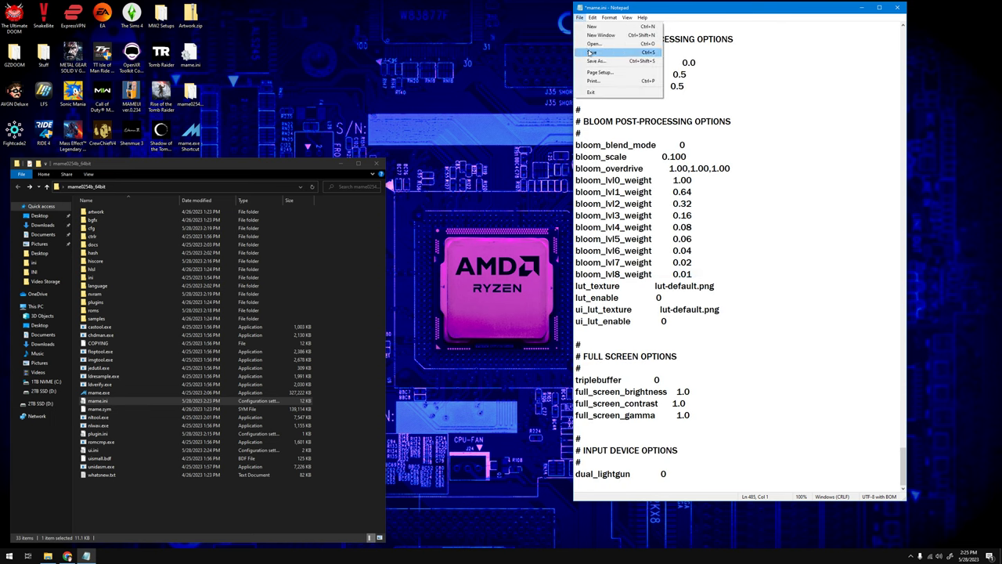
pyautogui.click(589, 52)
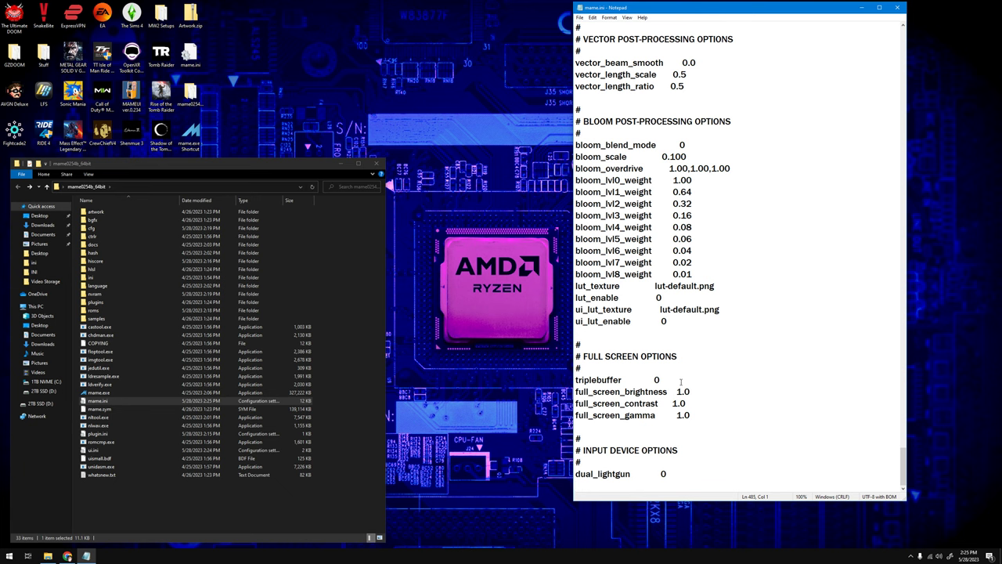
# - Check the pasted mame.ini from its search paths through the scripting options, enlarging the text around the plugin line set to hiscore
pyautogui.scroll(20, 681, 382)
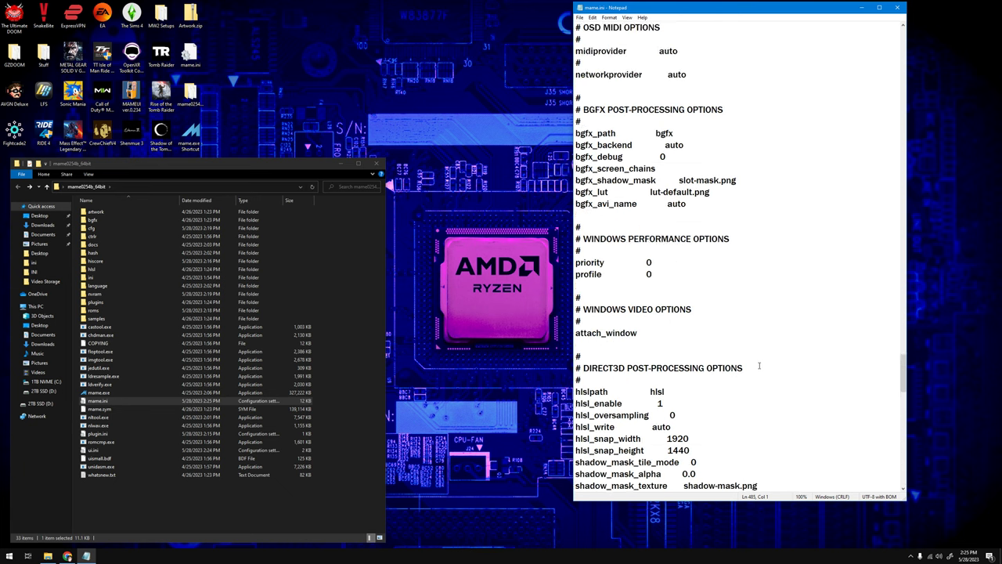
pyautogui.scroll(20, 758, 366)
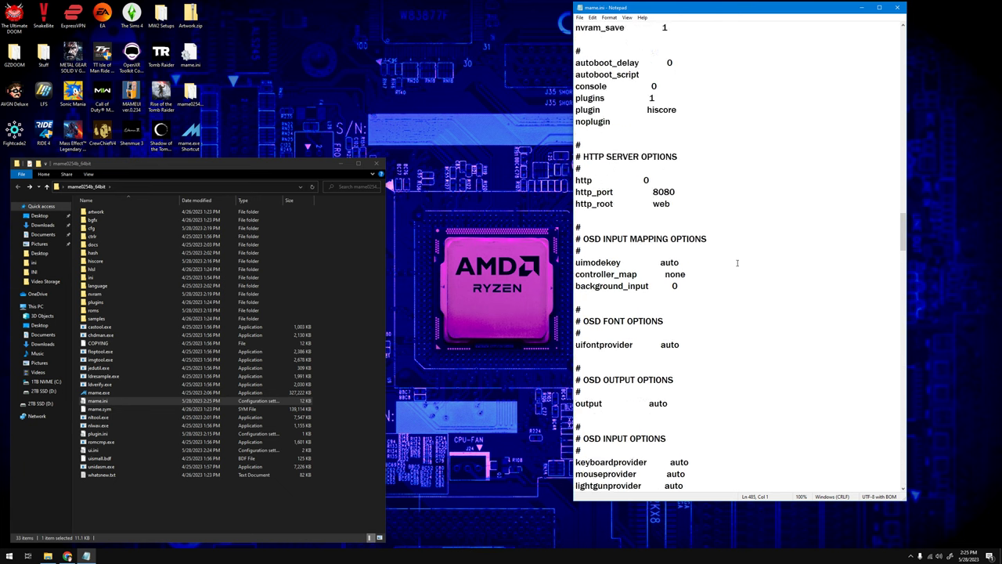
pyautogui.scroll(20, 737, 263)
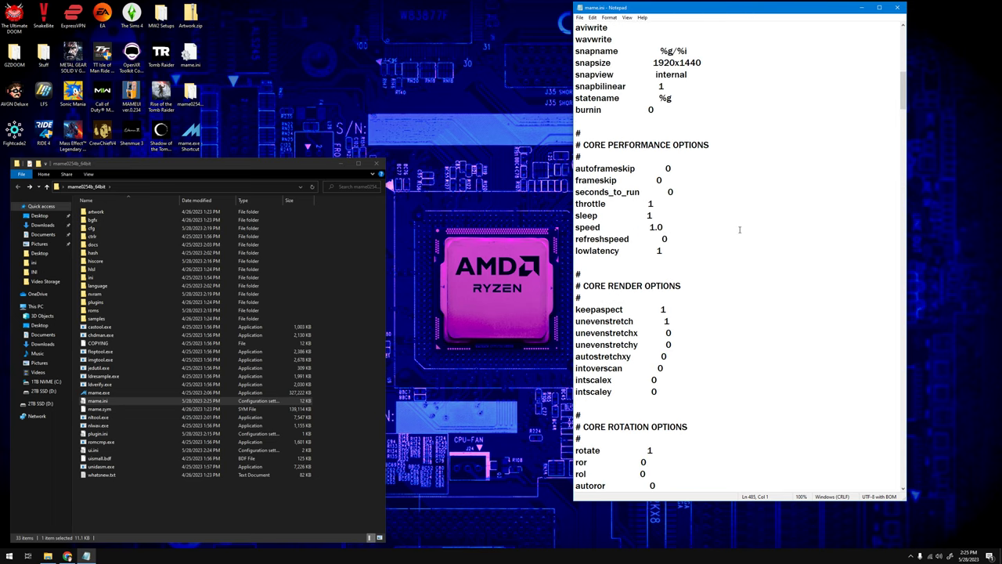
pyautogui.scroll(20, 739, 230)
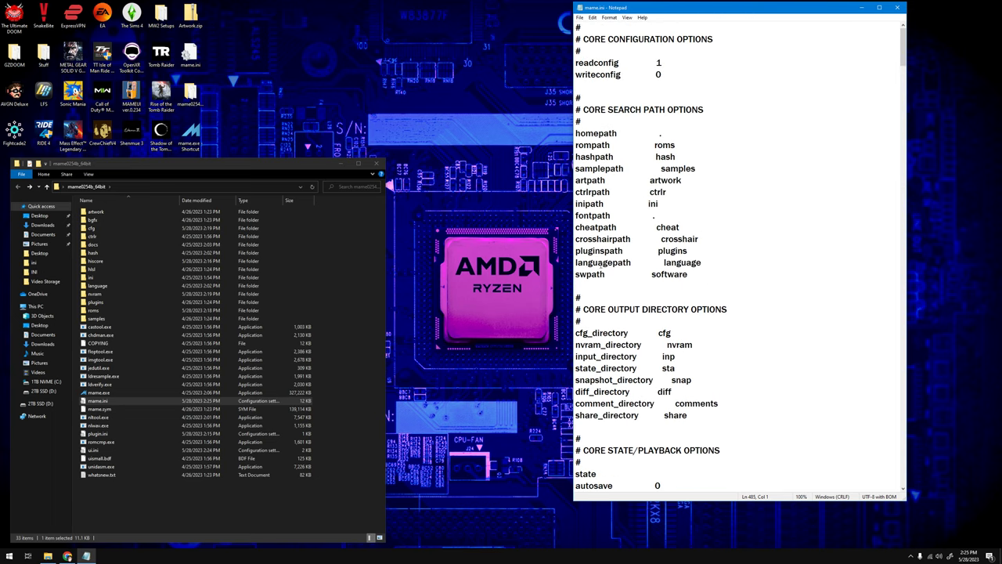
pyautogui.moveTo(900, 68); pyautogui.dragTo(890, 248)
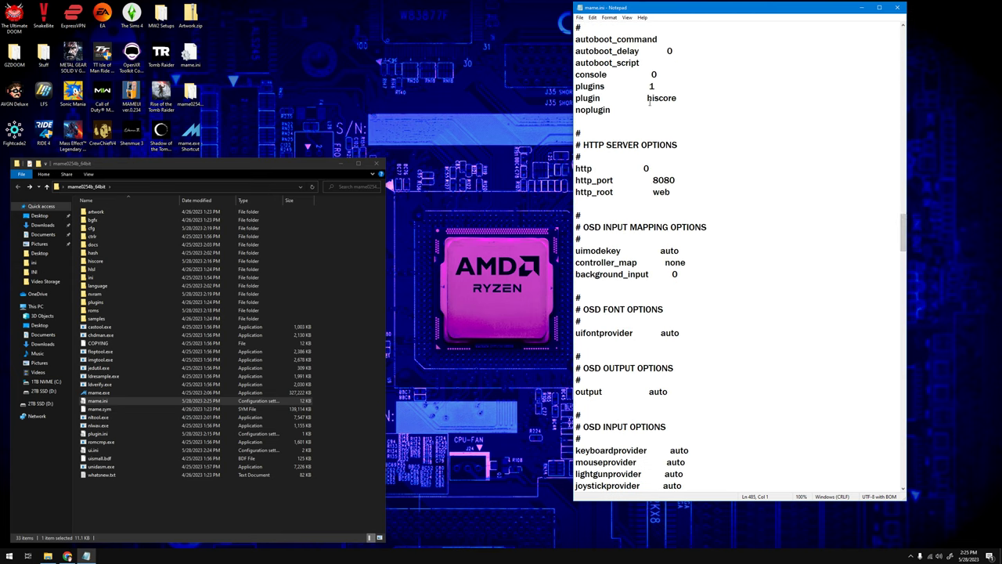
pyautogui.moveTo(647, 98); pyautogui.dragTo(666, 98)
pyautogui.keyDown('ctrl'); pyautogui.scroll(12, 672, 97); pyautogui.keyUp('ctrl')
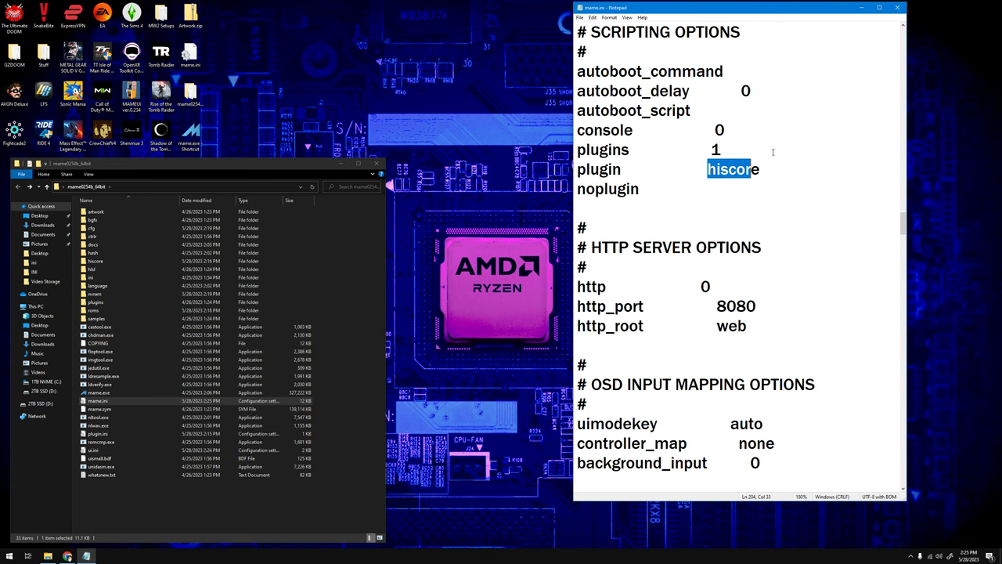
pyautogui.click(642, 63)
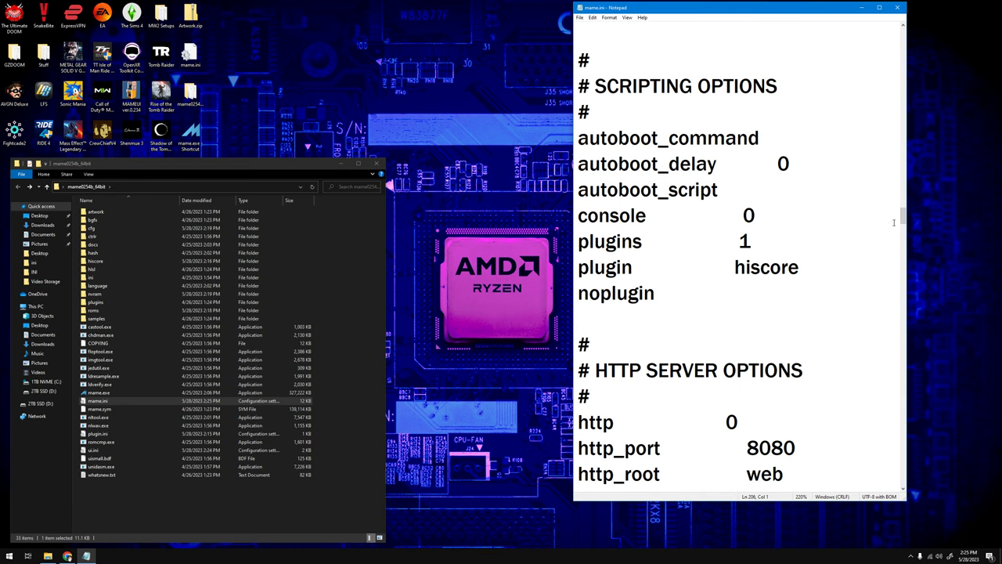
# - Review the Direct3D post-processing options in mame.ini, including hlsl_enable, and close the file
pyautogui.moveTo(904, 216); pyautogui.dragTo(880, 396)
pyautogui.scroll(2, 880, 396)
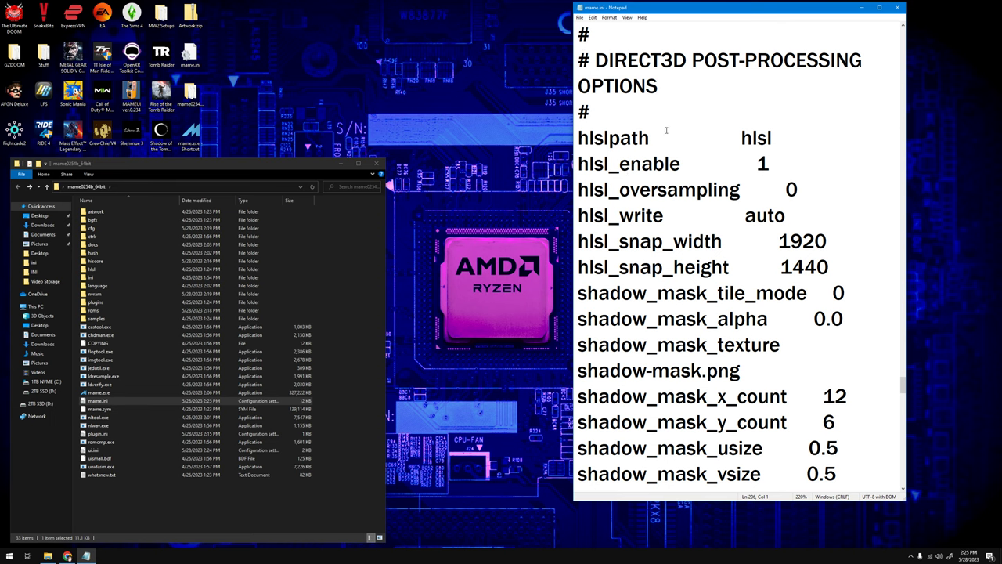
pyautogui.click(580, 17)
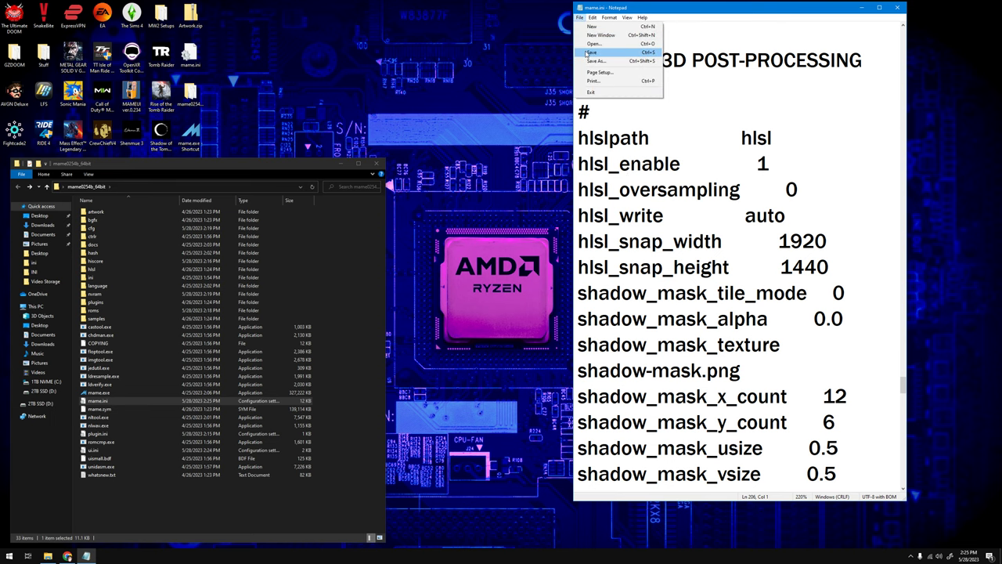
pyautogui.click(913, 30)
pyautogui.click(896, 8)
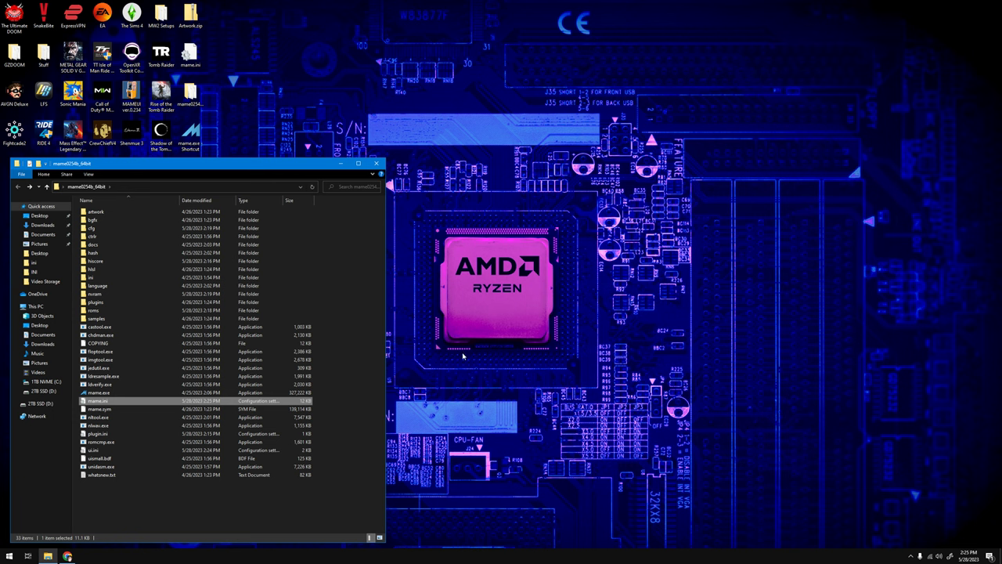
# - Open raster.ini from the ini\presets folder, check its Direct3D post-processing options and close it
pyautogui.click(92, 278)
pyautogui.doubleClick(92, 280)
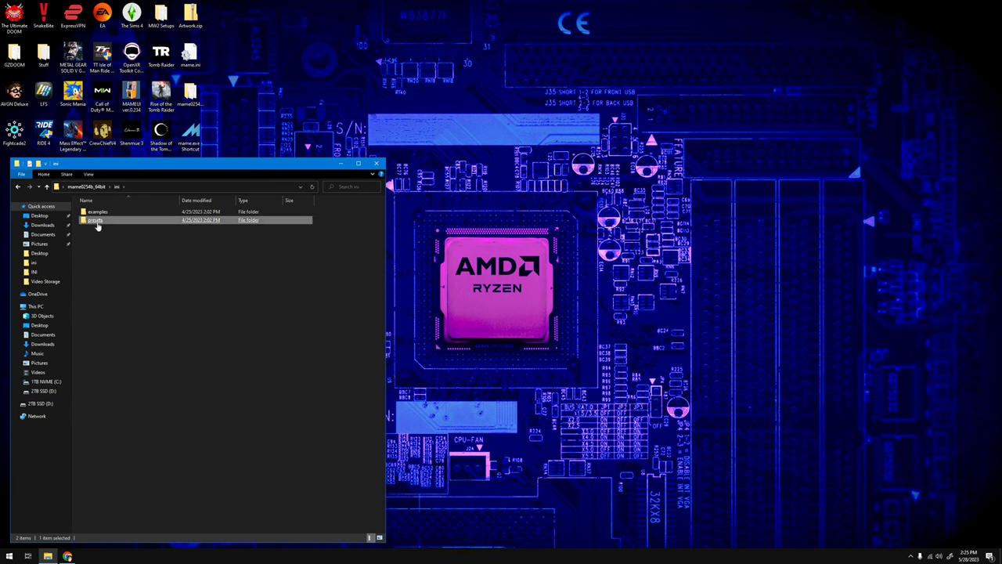
pyautogui.doubleClick(97, 222)
pyautogui.doubleClick(97, 245)
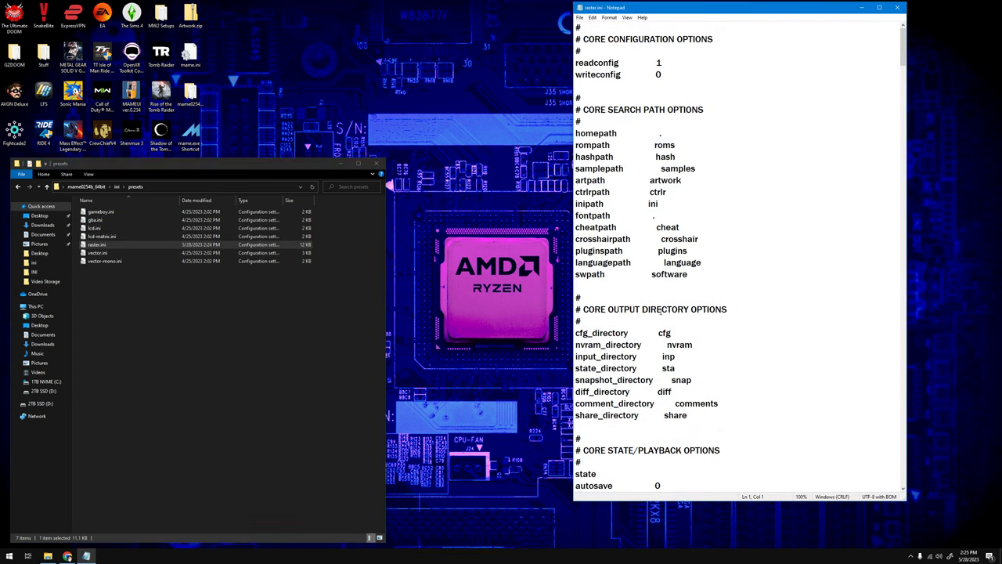
pyautogui.moveTo(903, 67); pyautogui.dragTo(869, 416)
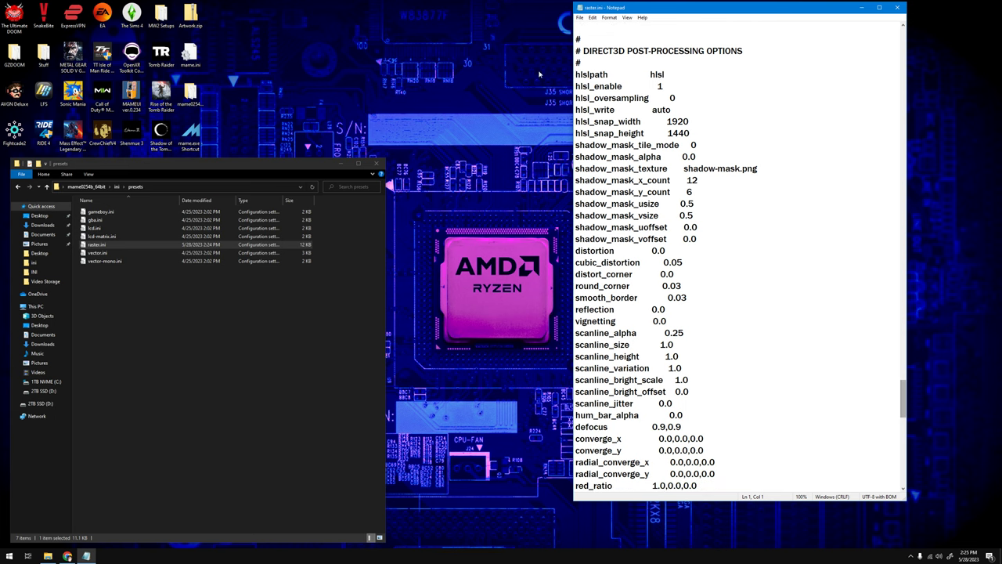
pyautogui.click(898, 7)
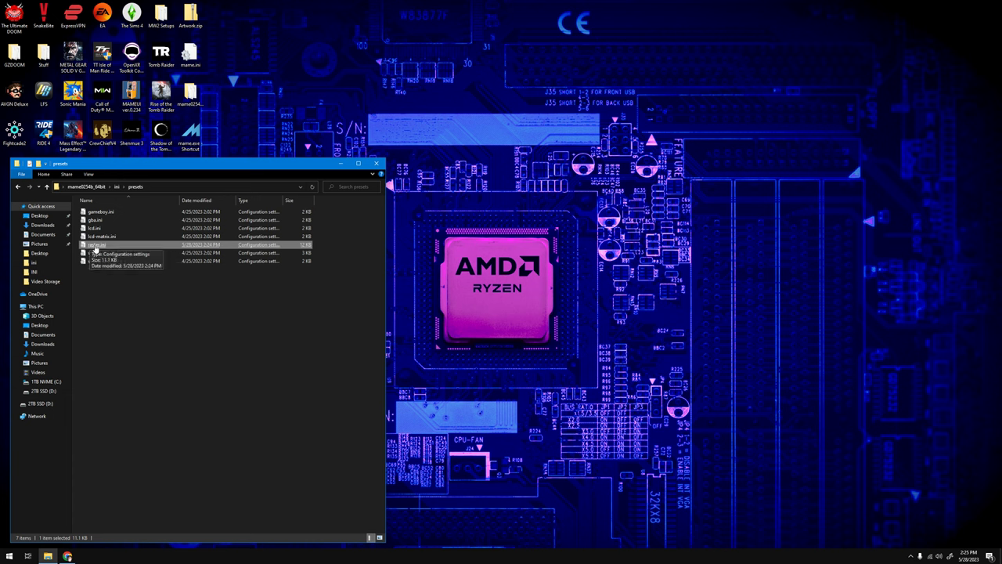
# - Launch MAME from its desktop shortcut, filter the systems to Available and start Mortal Kombat
pyautogui.click(190, 135)
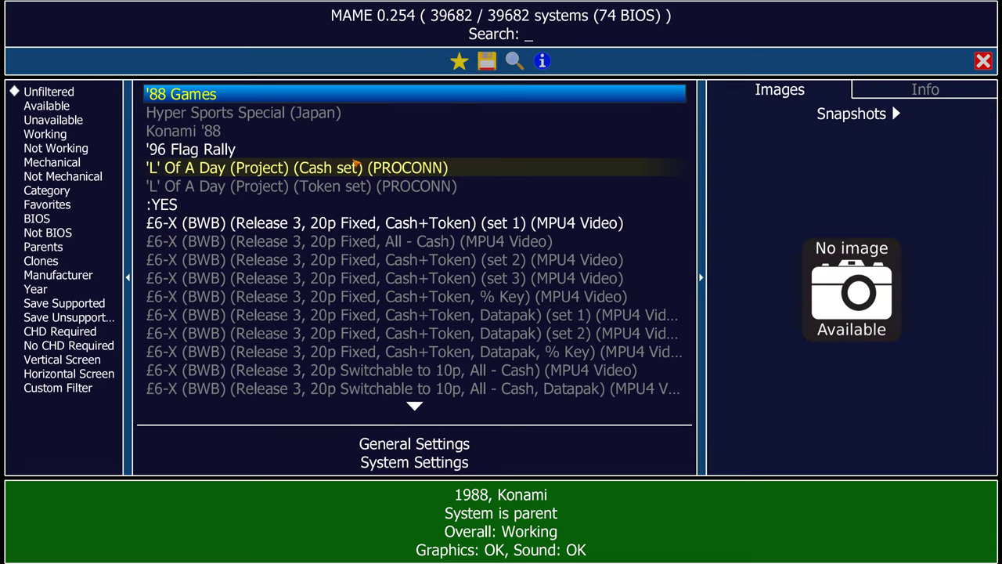
pyautogui.click(24, 107)
pyautogui.doubleClick(215, 95)
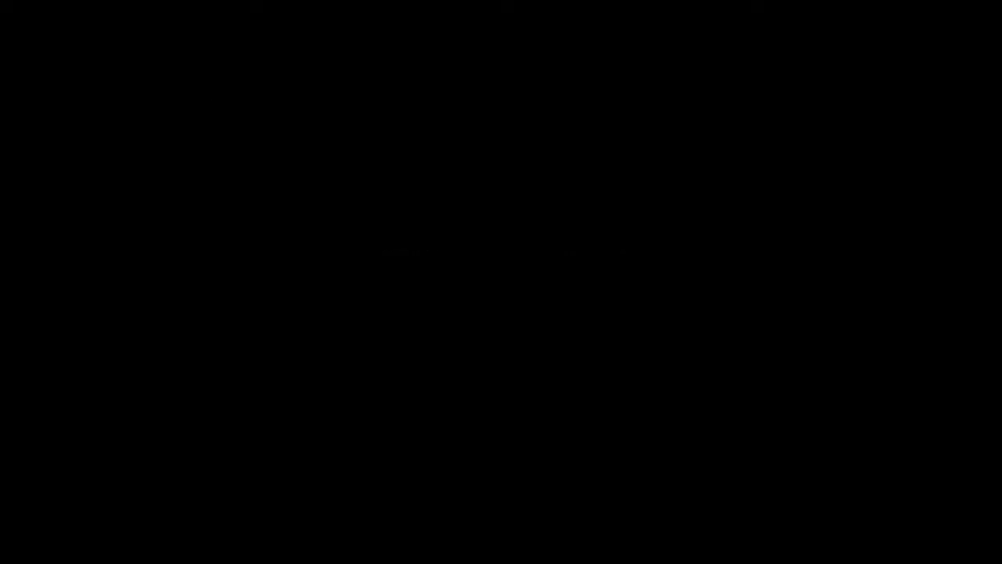
# - Insert two coins, start a one-player game and choose Cage after moving through the other fighters
pyautogui.press('5')
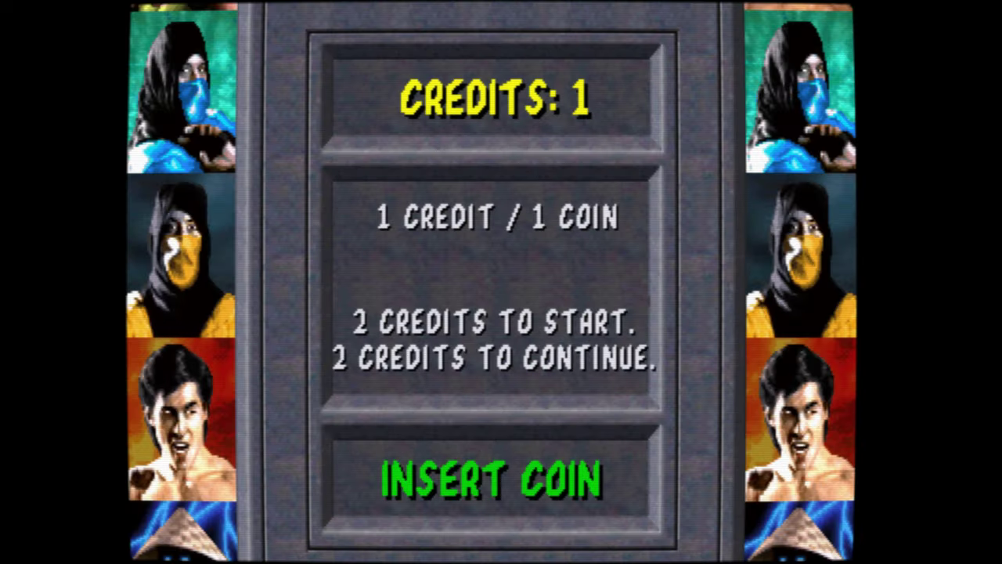
pyautogui.press('5')
pyautogui.press('1')
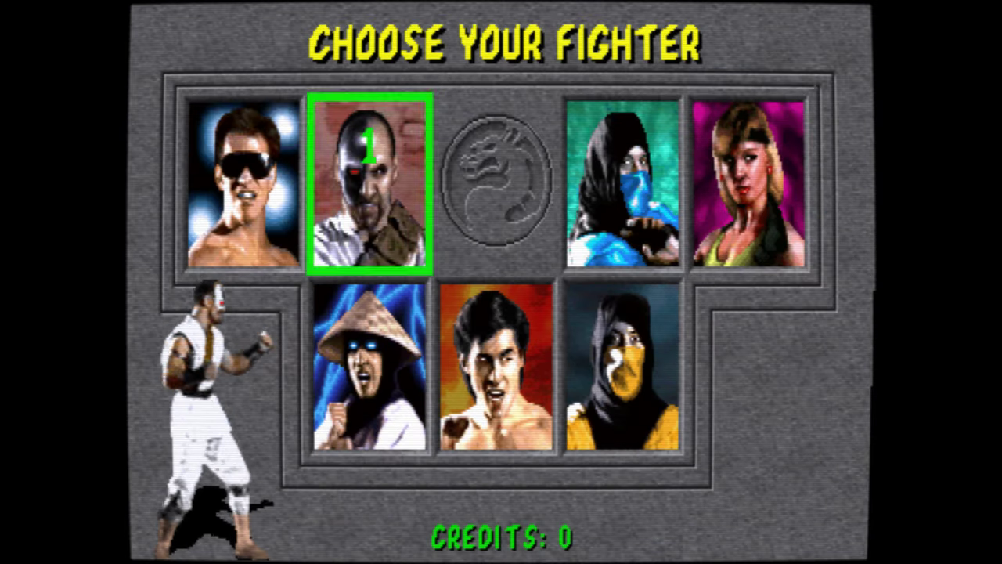
pyautogui.press('Down')
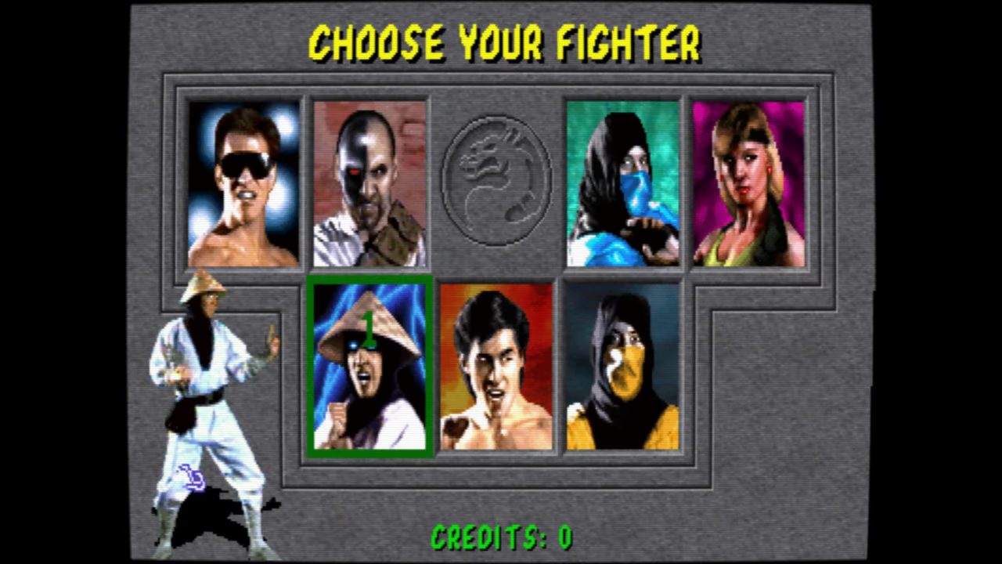
pyautogui.press('Right')
pyautogui.press('Right')
pyautogui.press('Left')
pyautogui.press('Left')
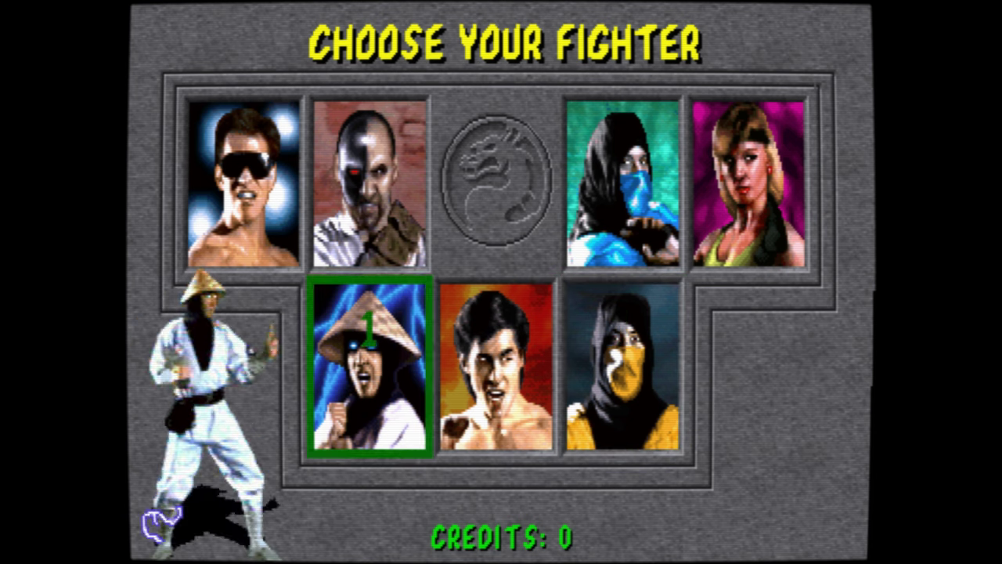
pyautogui.press('Up')
pyautogui.press('Right')
pyautogui.press('Left')
pyautogui.press('Left')
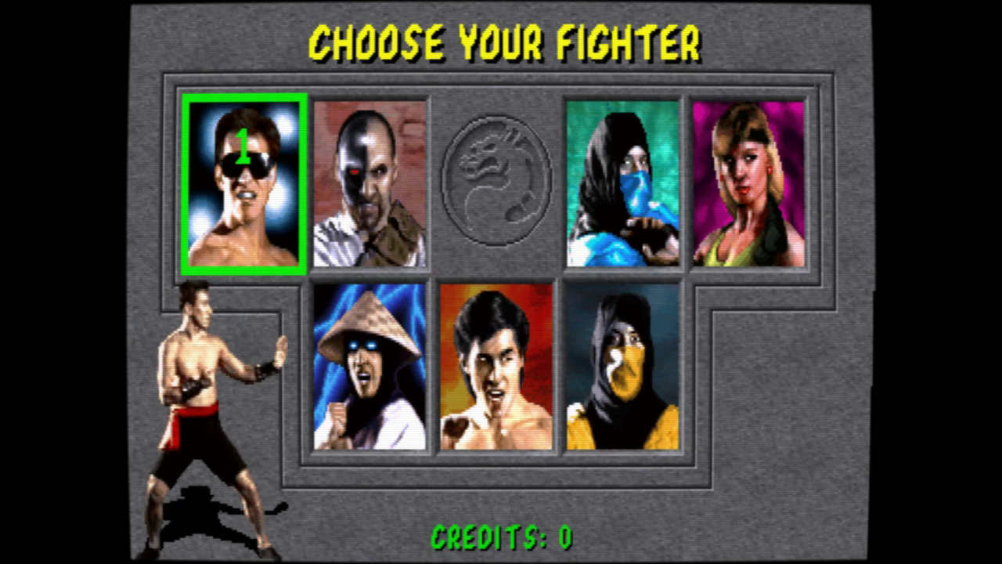
pyautogui.press('Return')
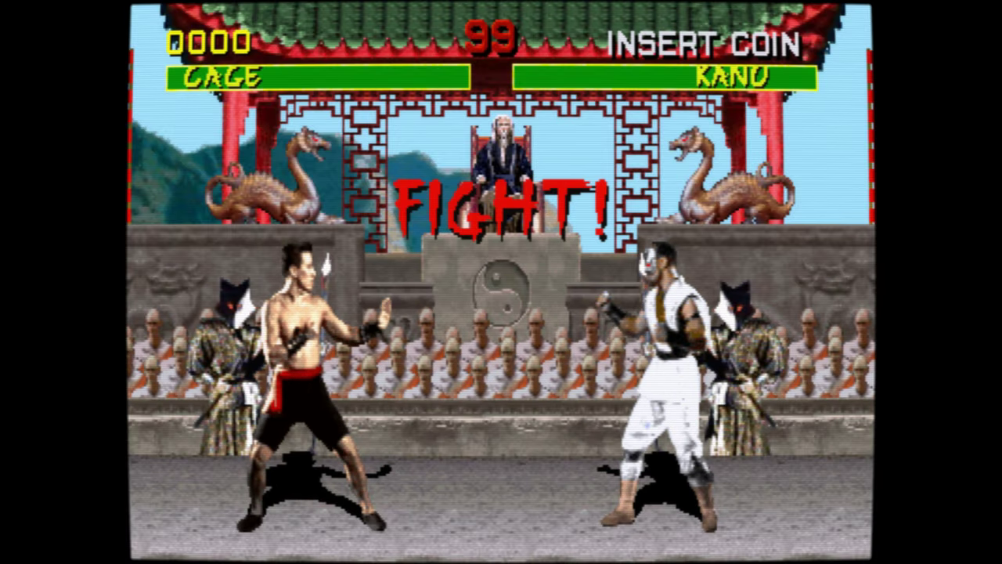
# - Play part of the match against Kano to examine the HLSL screen effect, and exit to the system list
pyautogui.hotkey('Up', 'Right')
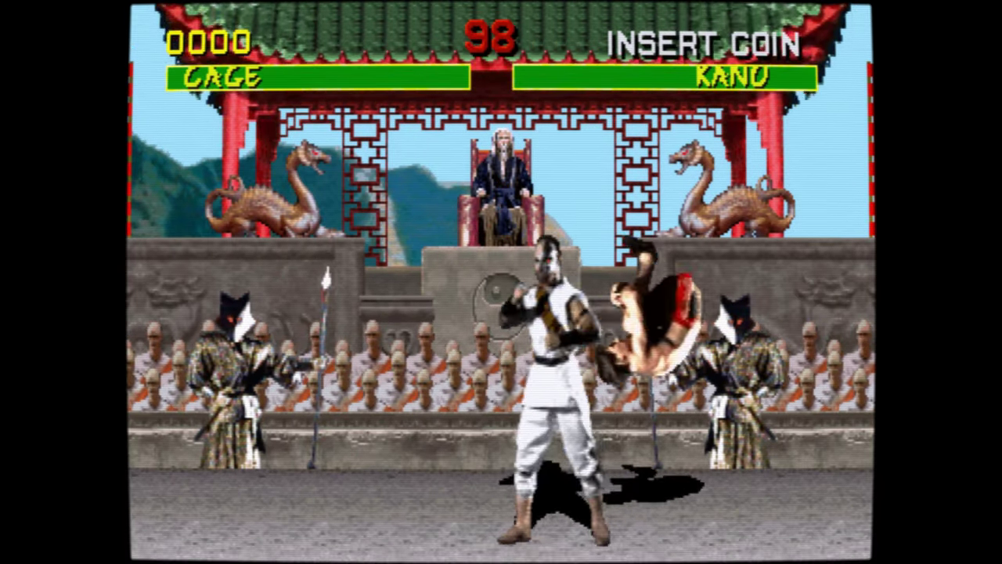
pyautogui.press('Down')
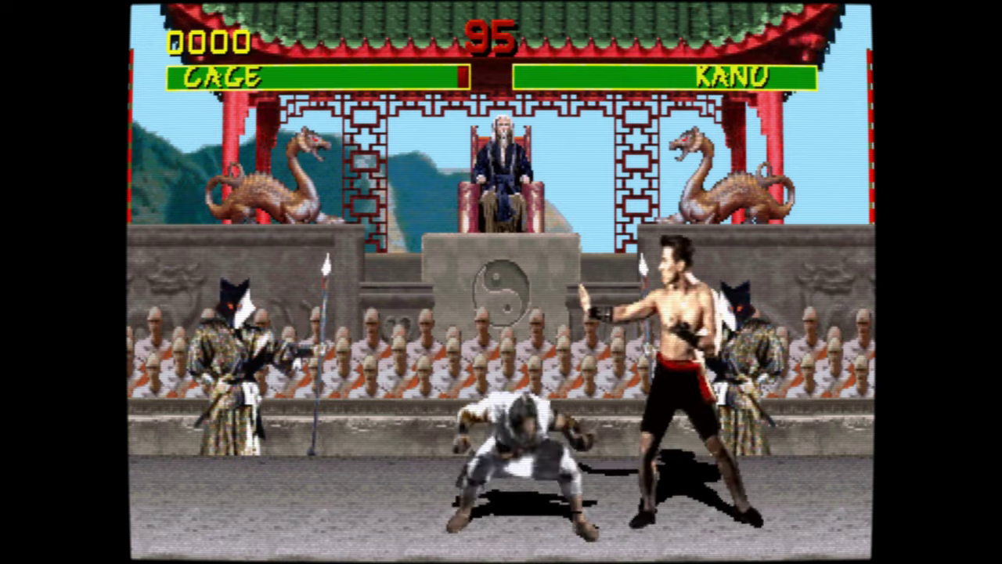
pyautogui.press('ctrl')
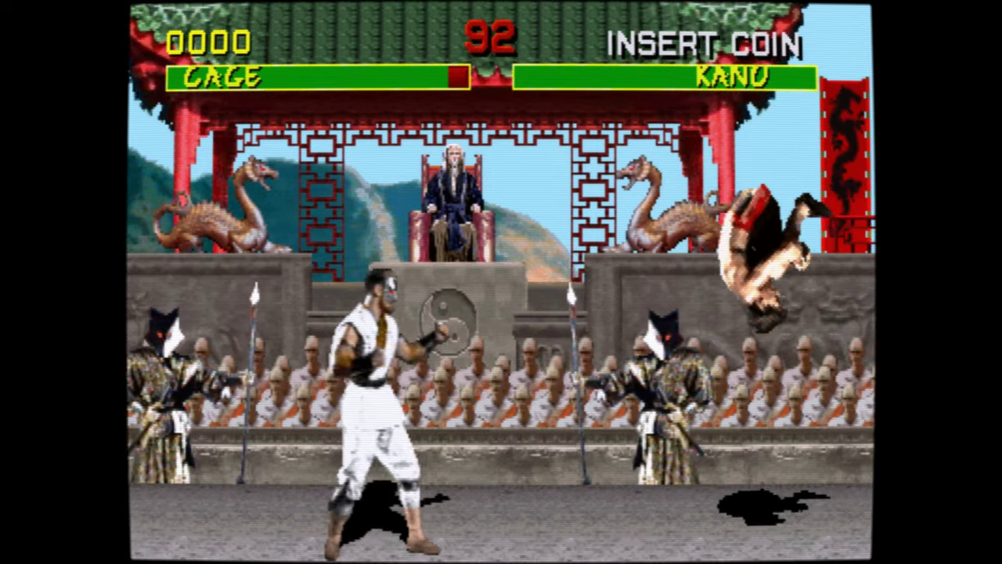
pyautogui.press('Right')
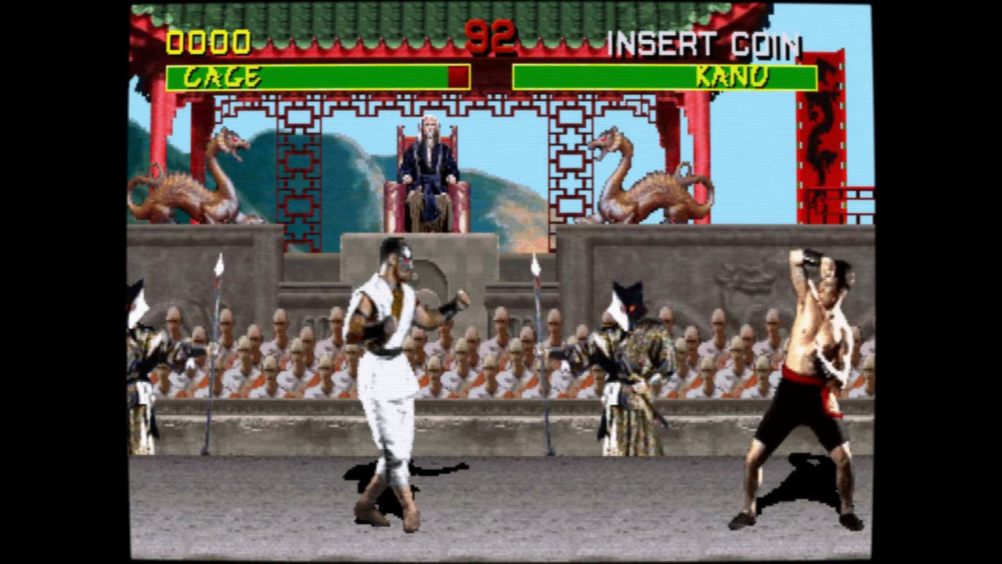
pyautogui.press('Escape')
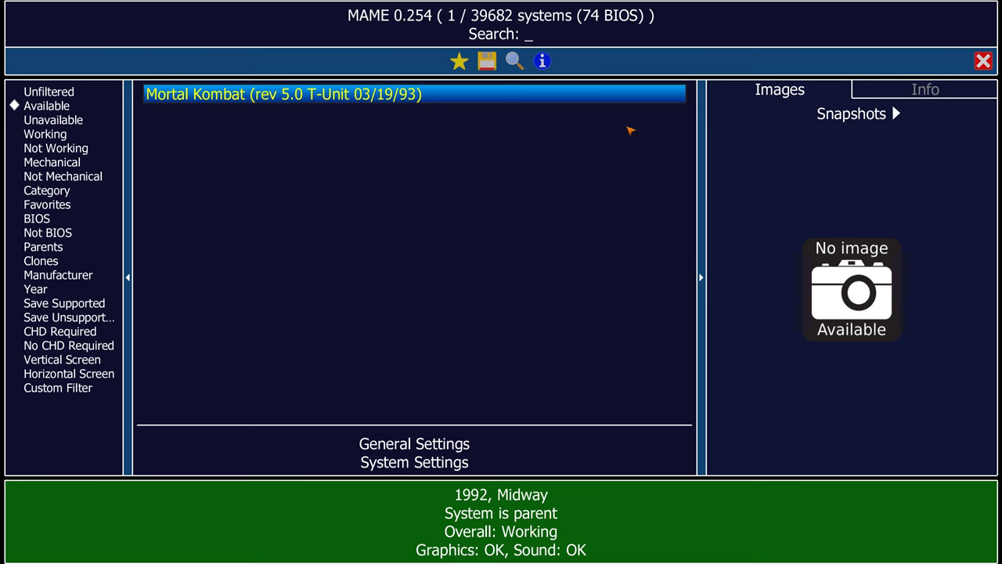
# - Open the video options in MAME's general settings
pyautogui.click(419, 443)
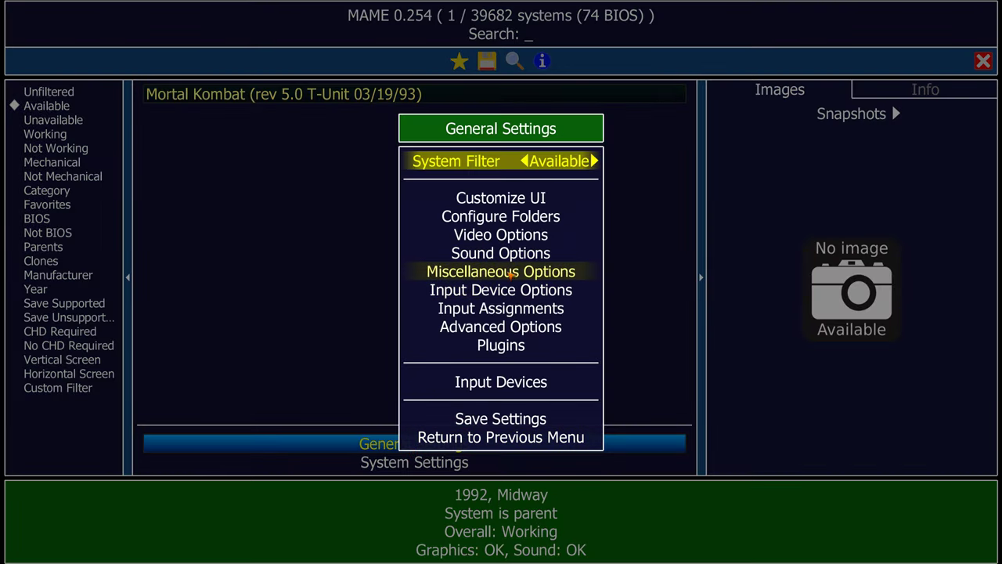
pyautogui.click(505, 235)
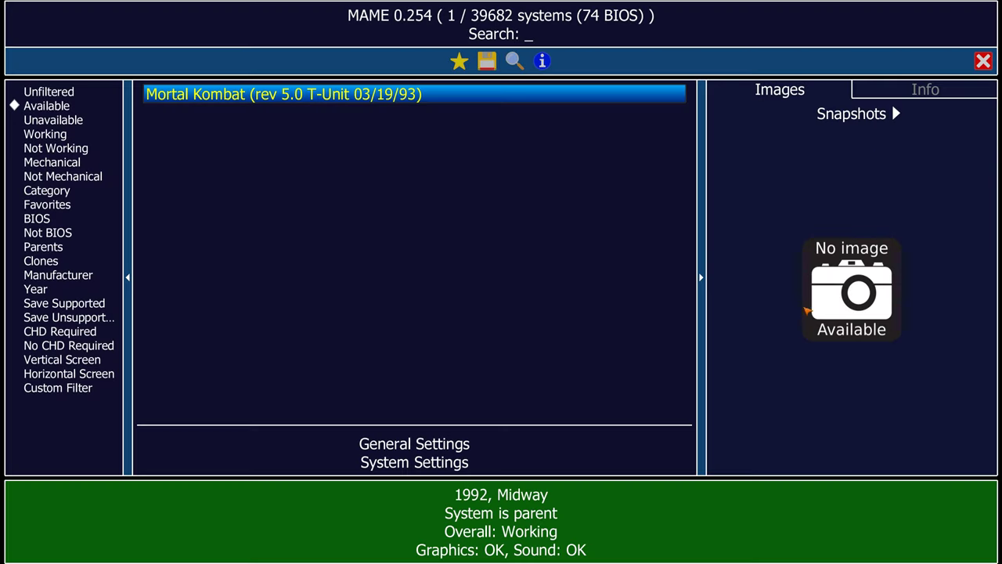
# - Run Mortal Kombat again with two credits to the fighter selection, capture a snapshot there, and exit the game and MAME
pyautogui.doubleClick(380, 101)
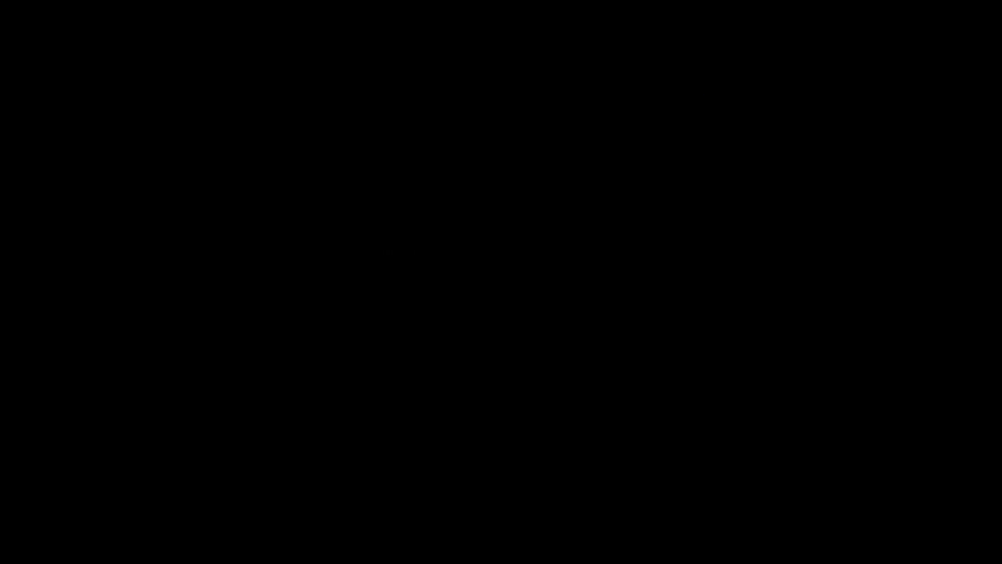
pyautogui.press('5')
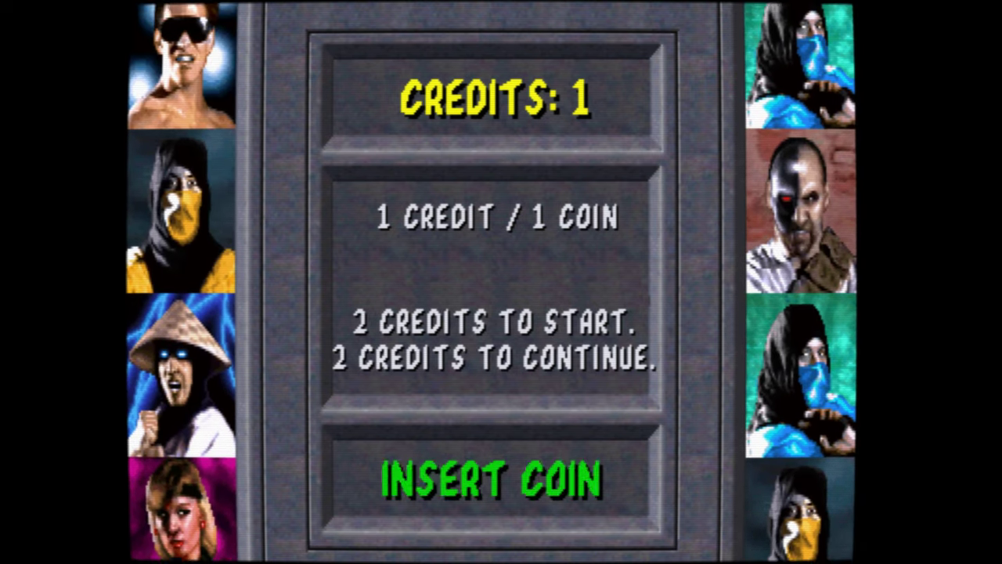
pyautogui.press('5')
pyautogui.press('1')
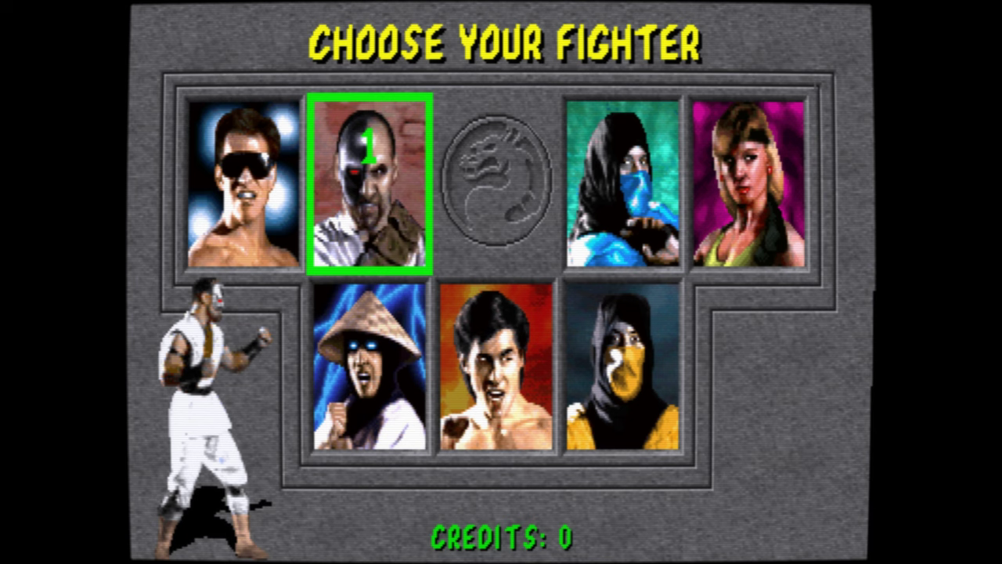
pyautogui.press('Escape')
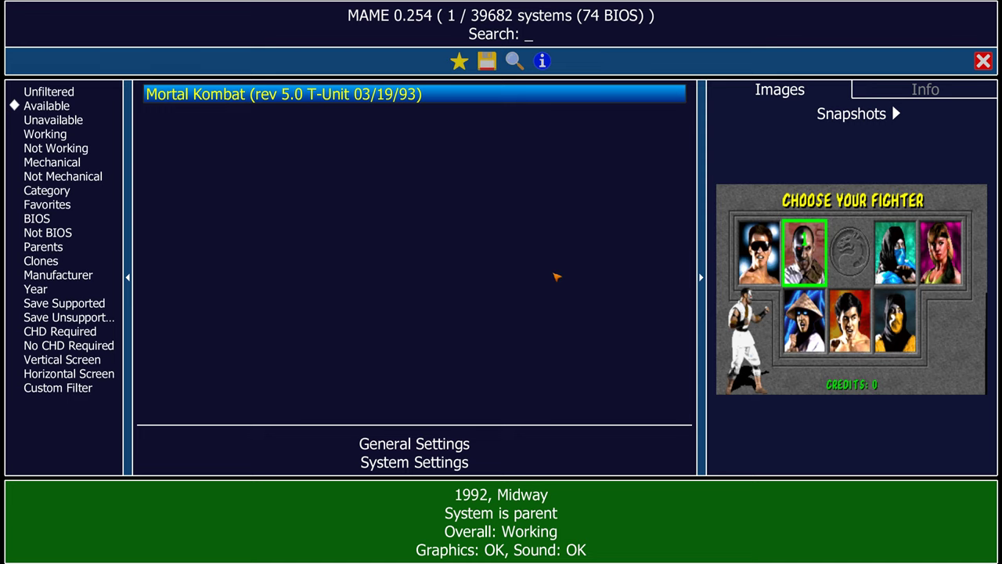
pyautogui.press('Escape')
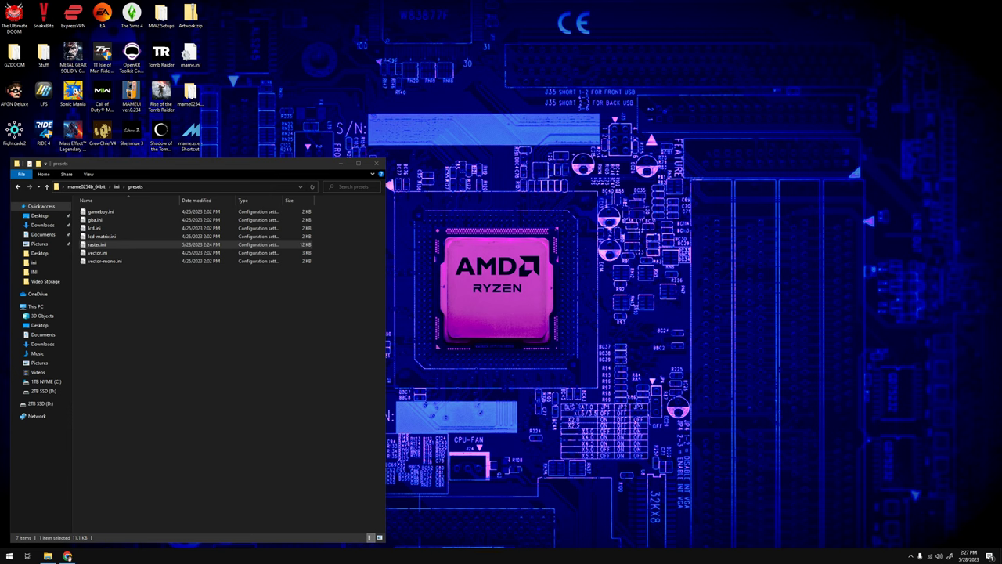
# - Switch to the mame-merged directory listing in Chrome and search the page for "sfa"
pyautogui.click(68, 557)
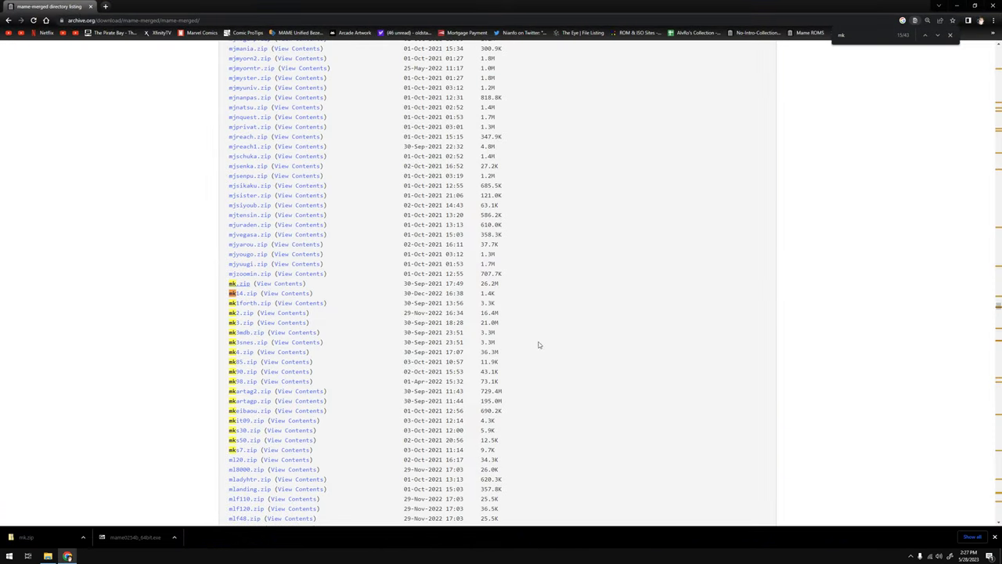
pyautogui.click(820, 38)
pyautogui.write('sfa')
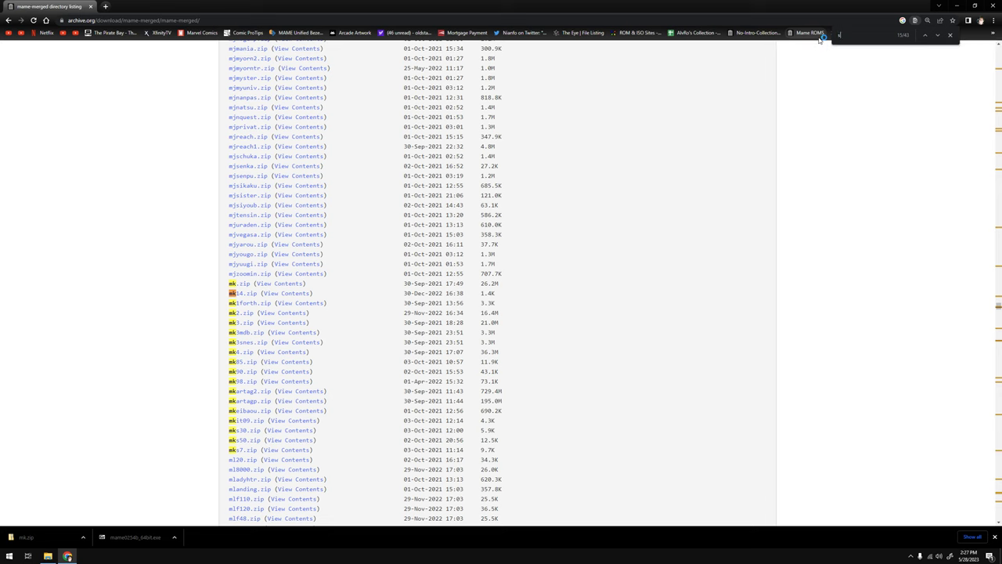